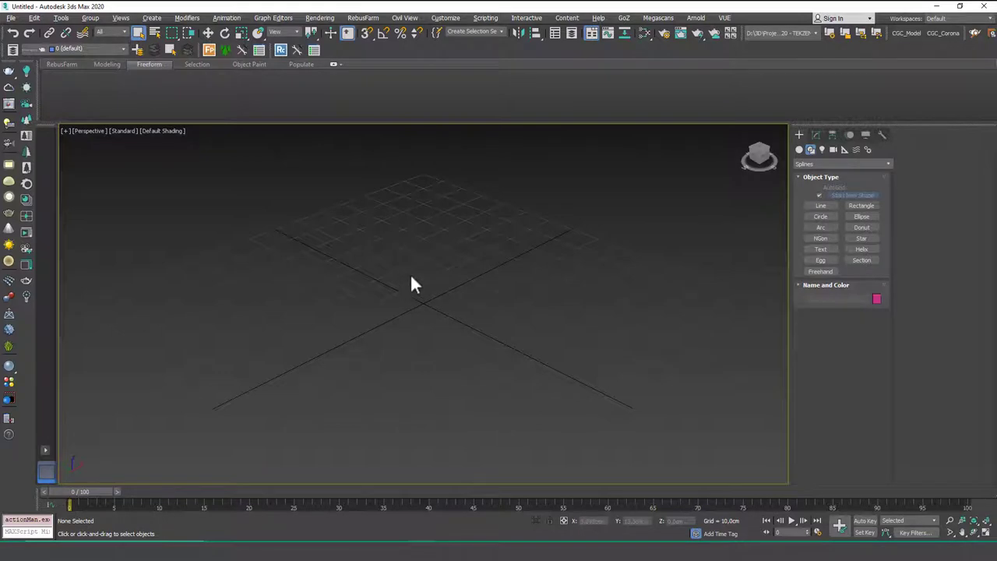
# - Draw an open line with four corner points and three straight segments on the grid in the perspective view
pyautogui.click(821, 205)
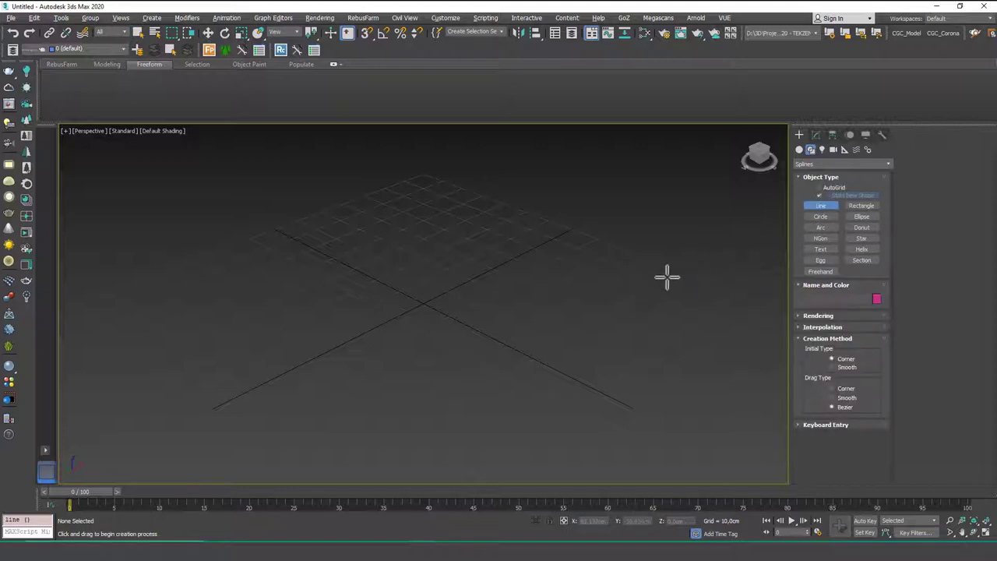
pyautogui.click(377, 356)
pyautogui.click(351, 300)
pyautogui.click(490, 233)
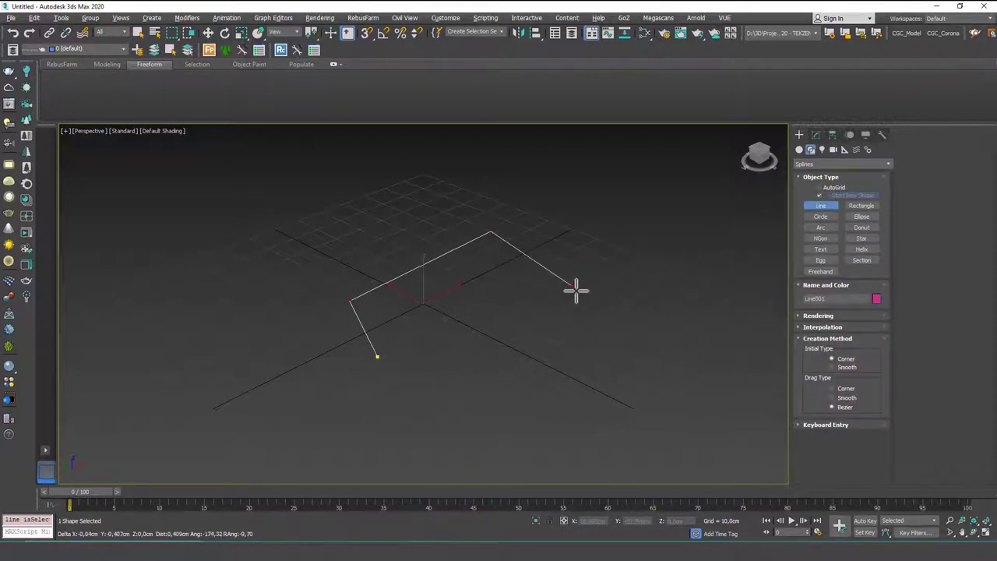
pyautogui.rightClick(574, 288)
pyautogui.rightClick(515, 288)
pyautogui.keyDown('alt'); pyautogui.moveTo(525, 282); pyautogui.dragTo(550, 285, button='middle'); pyautogui.keyUp('alt')
# - Enable the line's thickness in both the renderer and the viewport
pyautogui.click(816, 134)
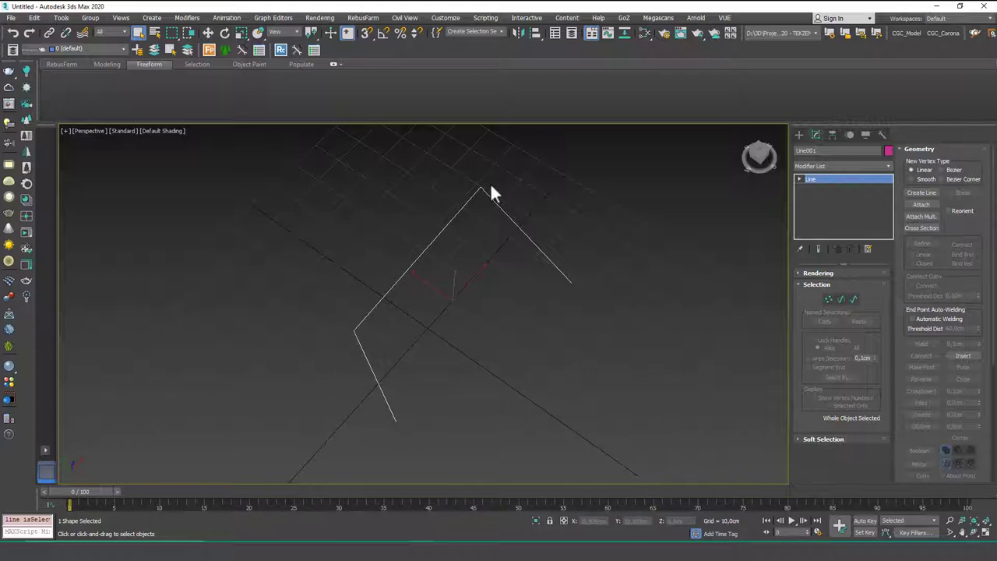
pyautogui.click(818, 273)
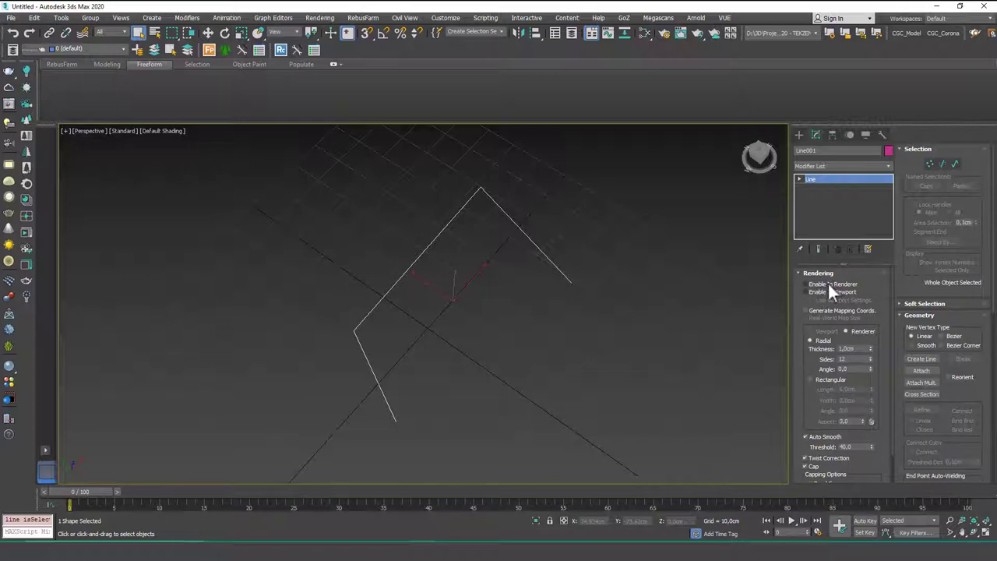
pyautogui.click(828, 284)
pyautogui.click(824, 290)
pyautogui.keyDown('alt'); pyautogui.moveTo(512, 351); pyautogui.dragTo(522, 297, button='middle'); pyautogui.keyUp('alt')
pyautogui.scroll(2, 453, 377)
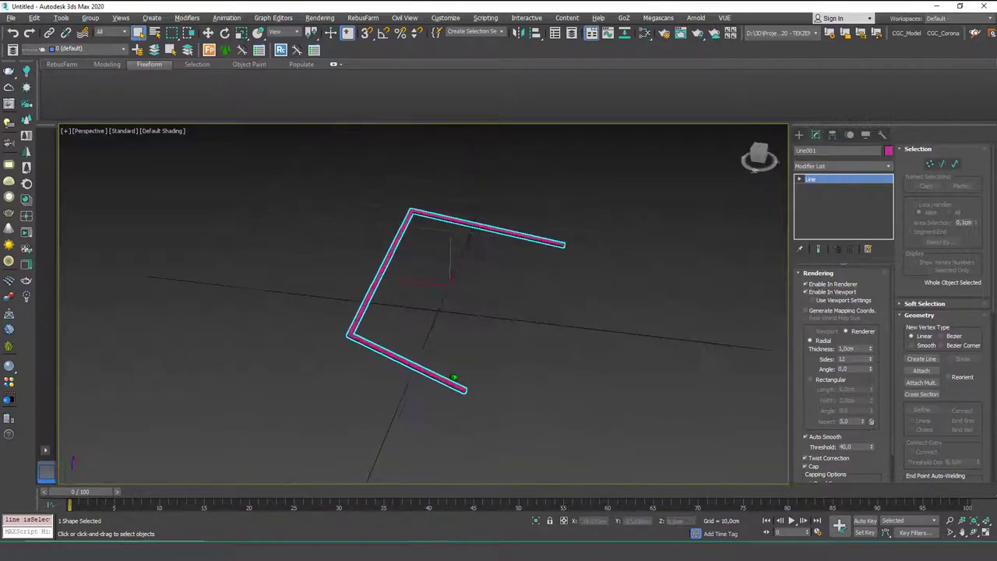
pyautogui.scroll(4, 453, 377)
pyautogui.keyDown('alt'); pyautogui.moveTo(454, 376); pyautogui.dragTo(486, 402, button='middle'); pyautogui.keyUp('alt')
pyautogui.scroll(-2, 467, 363)
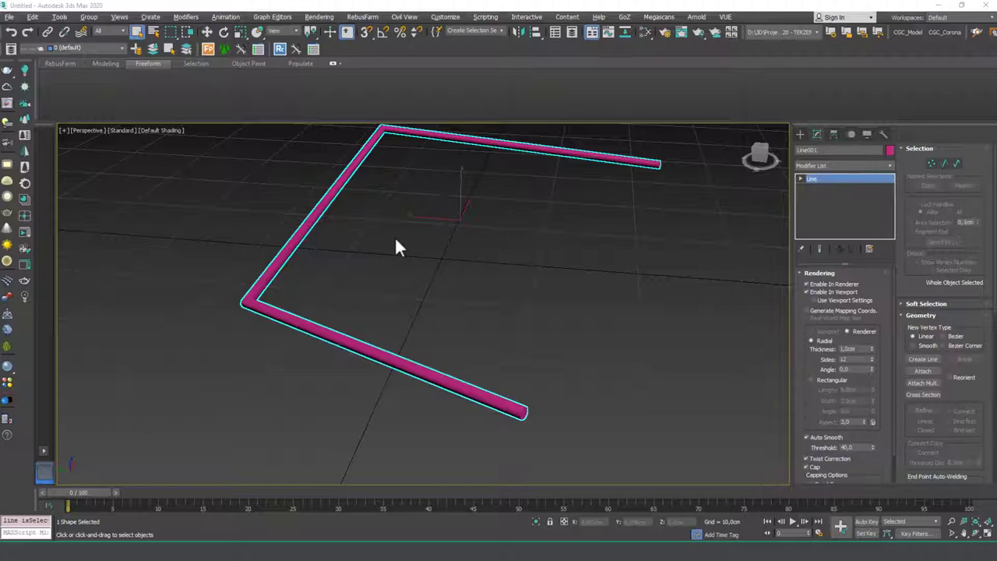
pyautogui.keyDown('alt'); pyautogui.moveTo(444, 312); pyautogui.dragTo(436, 349, button='middle'); pyautogui.keyUp('alt')
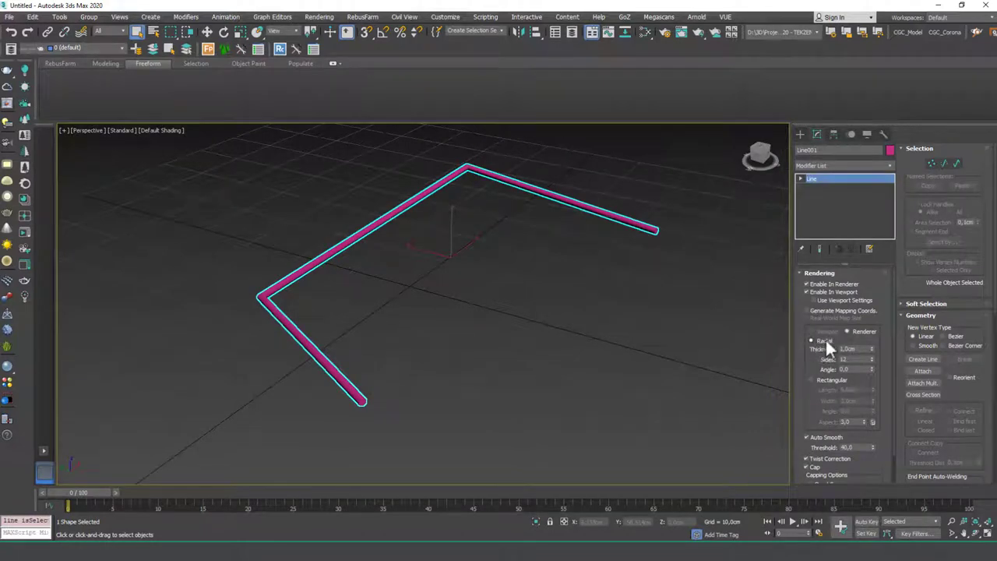
# - Try the Rectangular cross-section, return to Radial and set the thickness to 2.8 cm
pyautogui.click(820, 380)
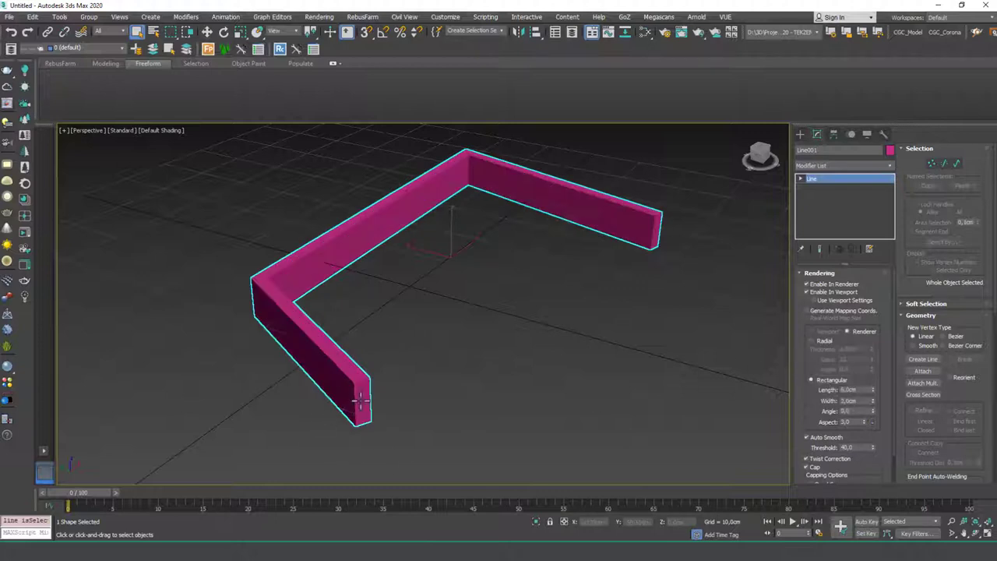
pyautogui.click(812, 341)
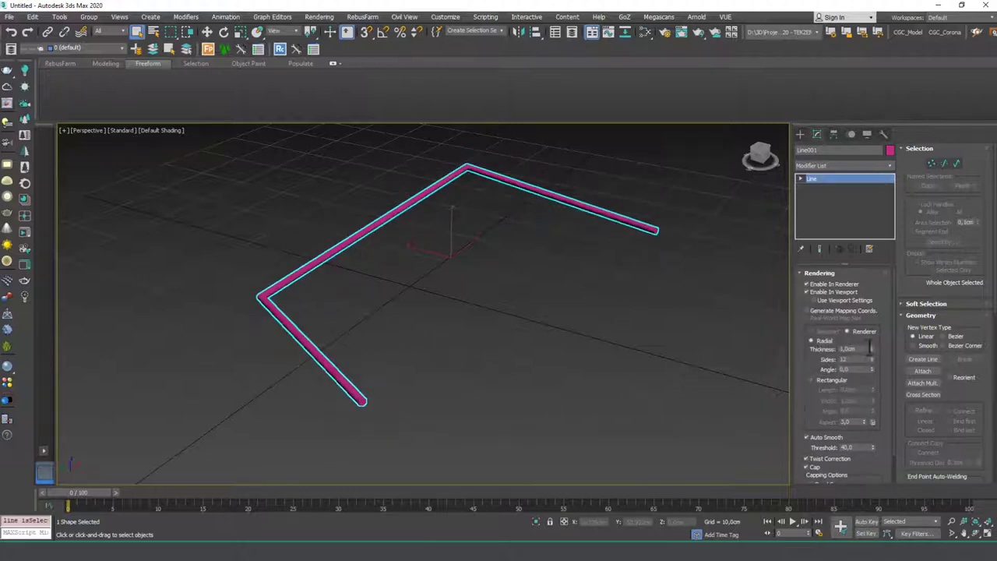
pyautogui.moveTo(871, 347); pyautogui.dragTo(871, 262)
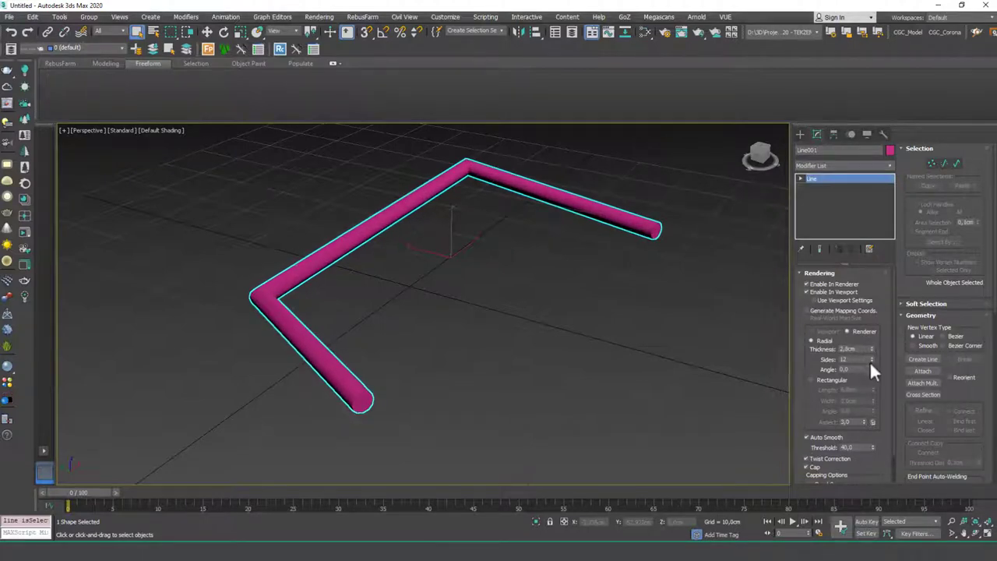
# - Show edged faces and try different side counts for the radial profile, ending at 12 sides
pyautogui.moveTo(870, 359); pyautogui.dragTo(870, 361)
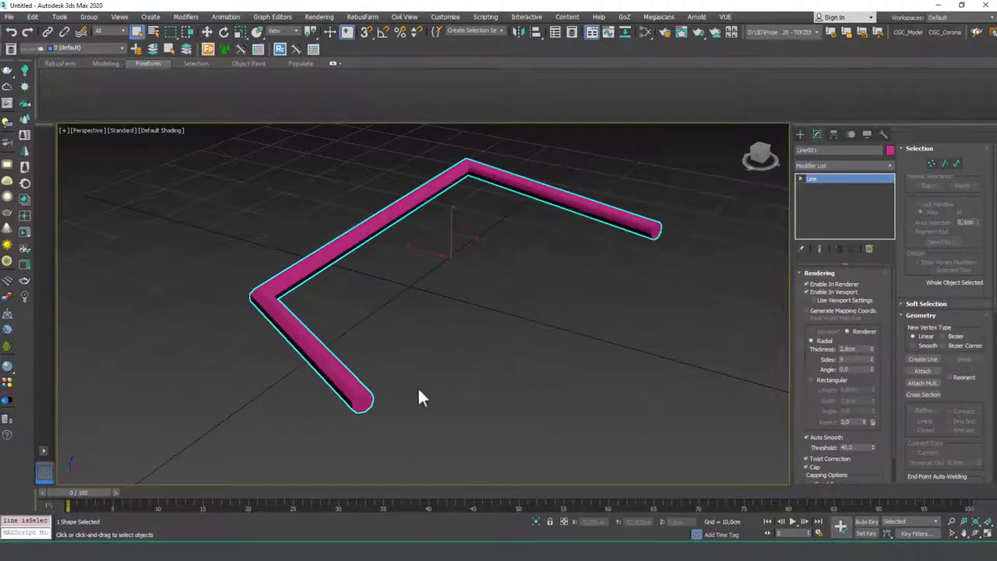
pyautogui.scroll(5, 374, 374)
pyautogui.press('F4')
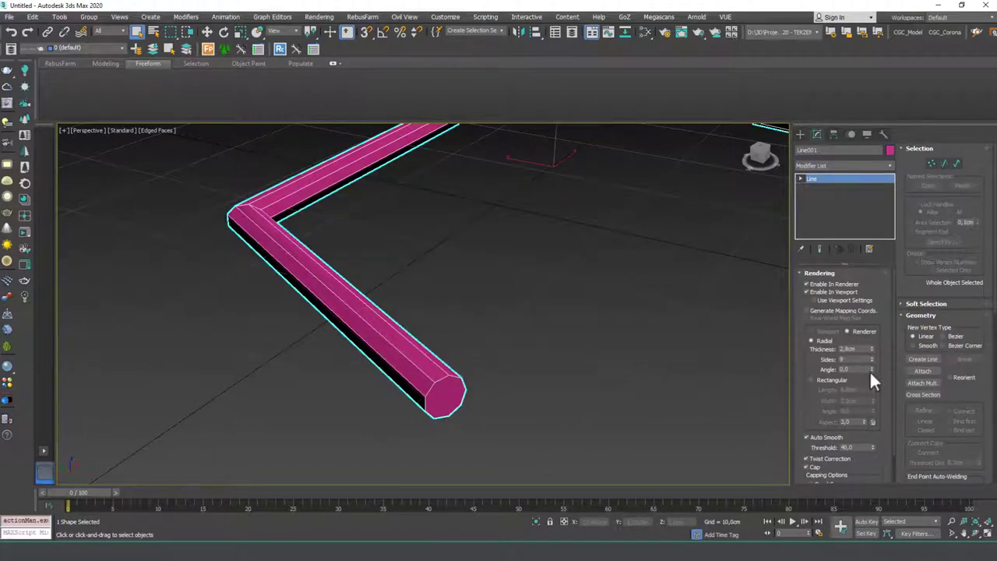
pyautogui.moveTo(871, 358)
pyautogui.mouseDown()
pyautogui.moveTo(872, 327)
pyautogui.moveTo(868, 382)
pyautogui.moveTo(869, 343)
pyautogui.mouseUp()
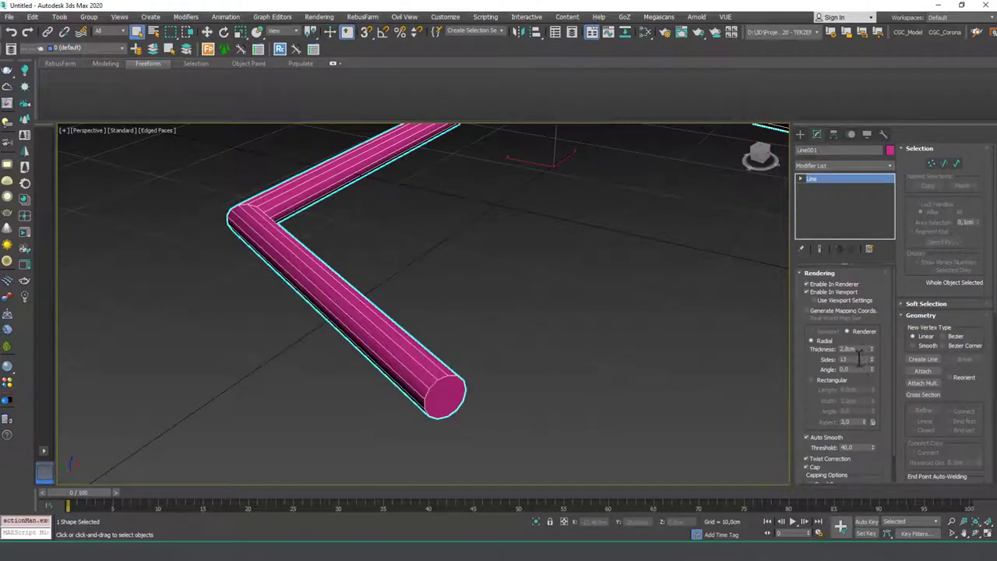
pyautogui.moveTo(528, 378); pyautogui.dragTo(565, 337, button='middle')
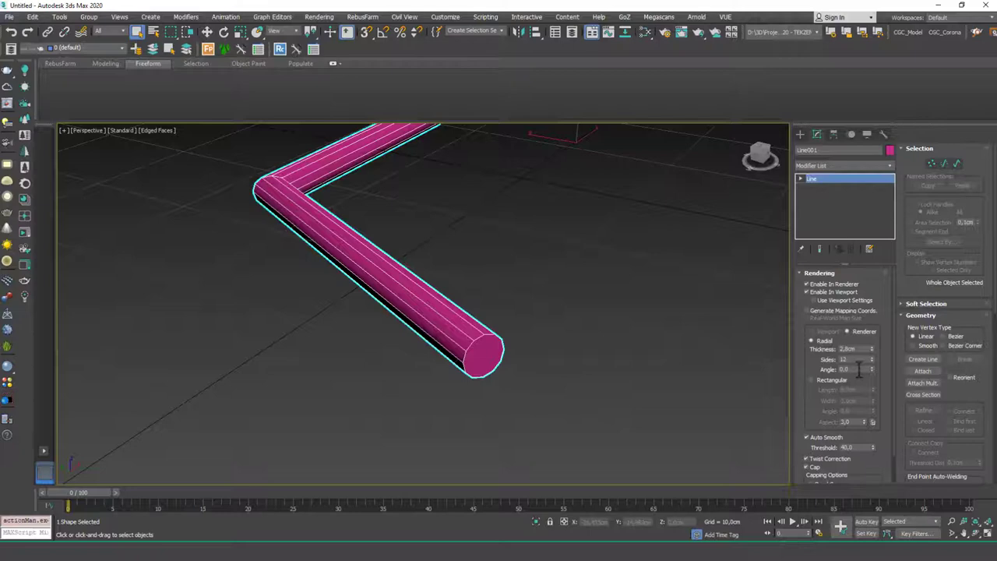
# - Try a 25.4 degree angle on the radial profile and reset the angle to 0
pyautogui.moveTo(871, 368); pyautogui.dragTo(857, 295)
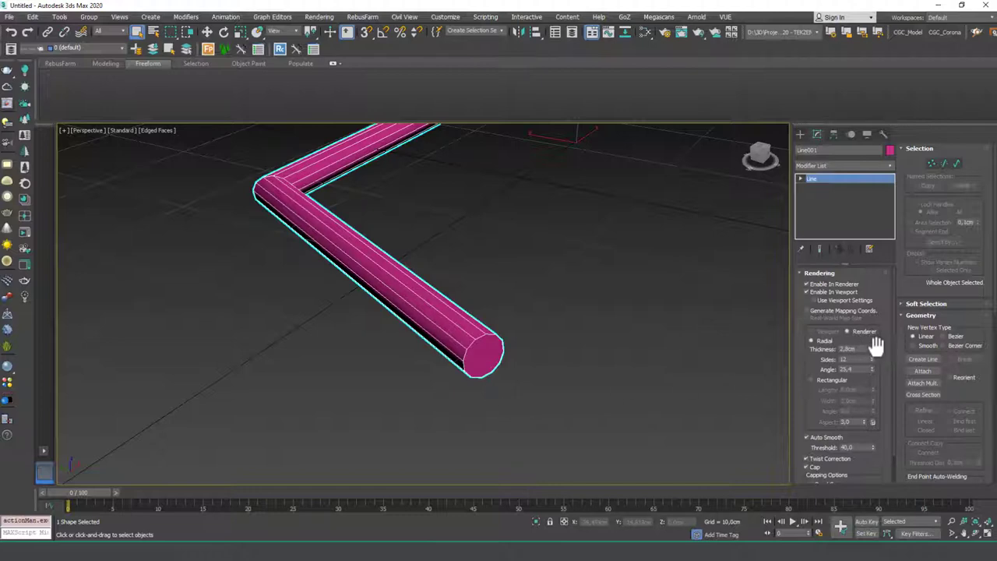
pyautogui.moveTo(872, 360); pyautogui.dragTo(818, 357)
pyautogui.rightClick(872, 369)
pyautogui.write('10')
pyautogui.press('Return')
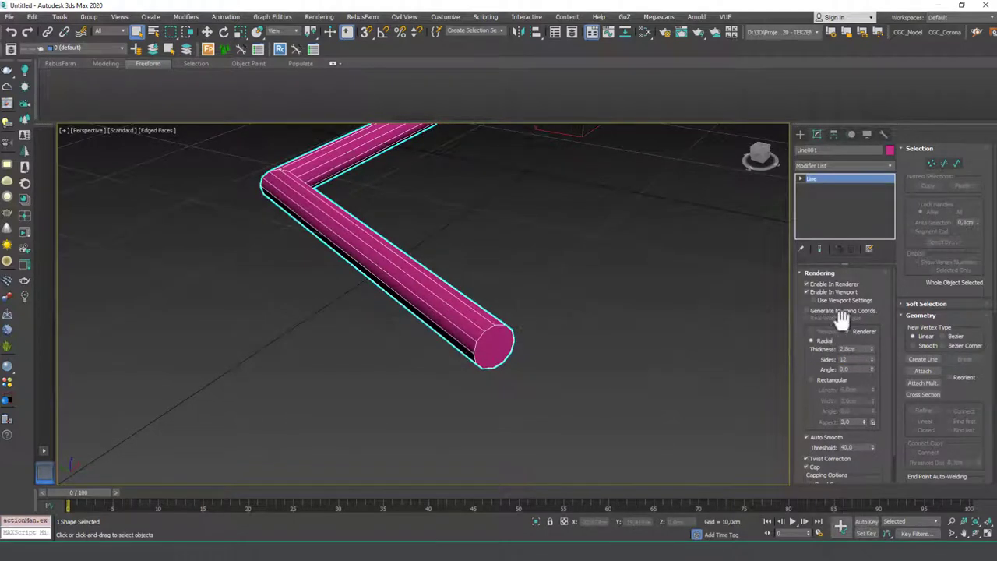
# - Switch the cross-section to Rectangular with length 8.4 cm and width 3.4 cm, trying a tilt angle and resetting it to 0
pyautogui.click(832, 380)
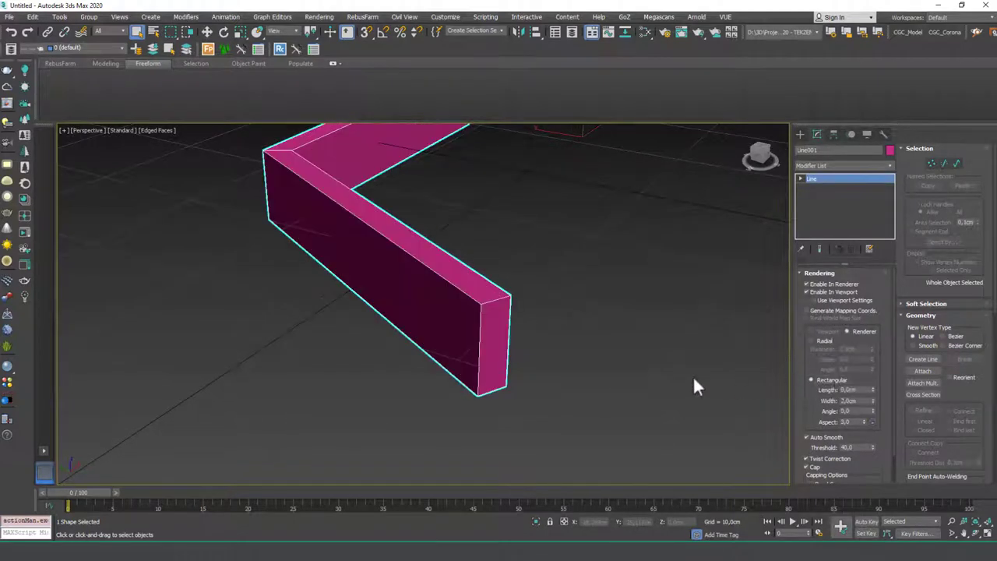
pyautogui.moveTo(694, 378); pyautogui.dragTo(647, 401, button='middle')
pyautogui.moveTo(875, 391); pyautogui.dragTo(865, 338)
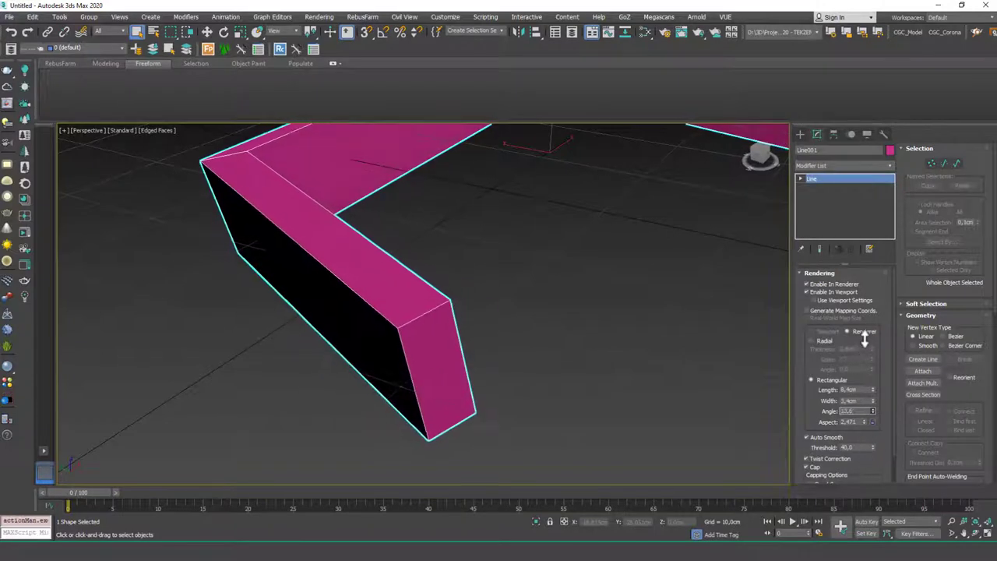
pyautogui.rightClick(873, 410)
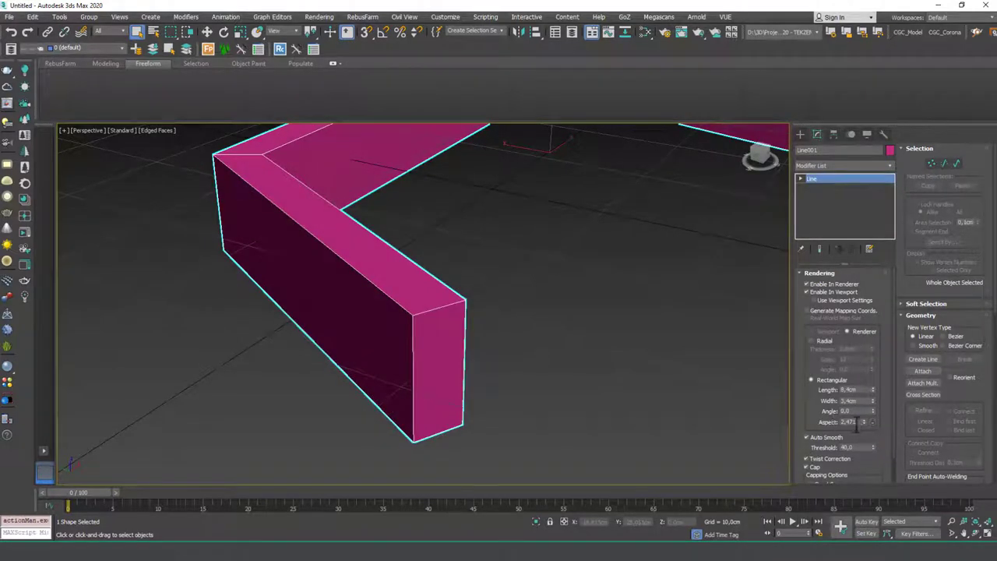
pyautogui.doubleClick(857, 423)
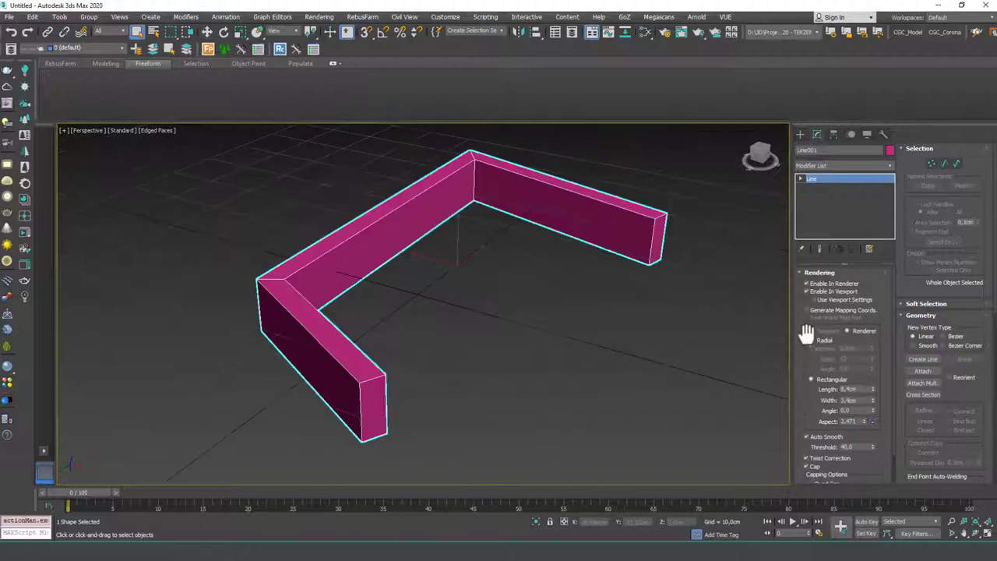
# - Turn off edged faces, try an Auto Smooth threshold of 132 and set it to 45
pyautogui.scroll(-2, 806, 350)
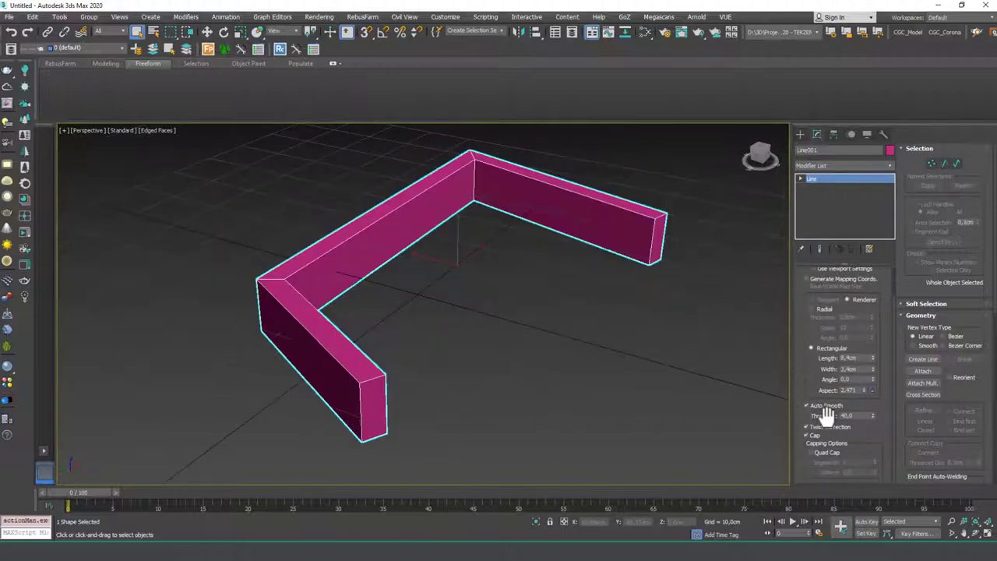
pyautogui.moveTo(336, 362); pyautogui.dragTo(367, 356, button='middle')
pyautogui.press('F4')
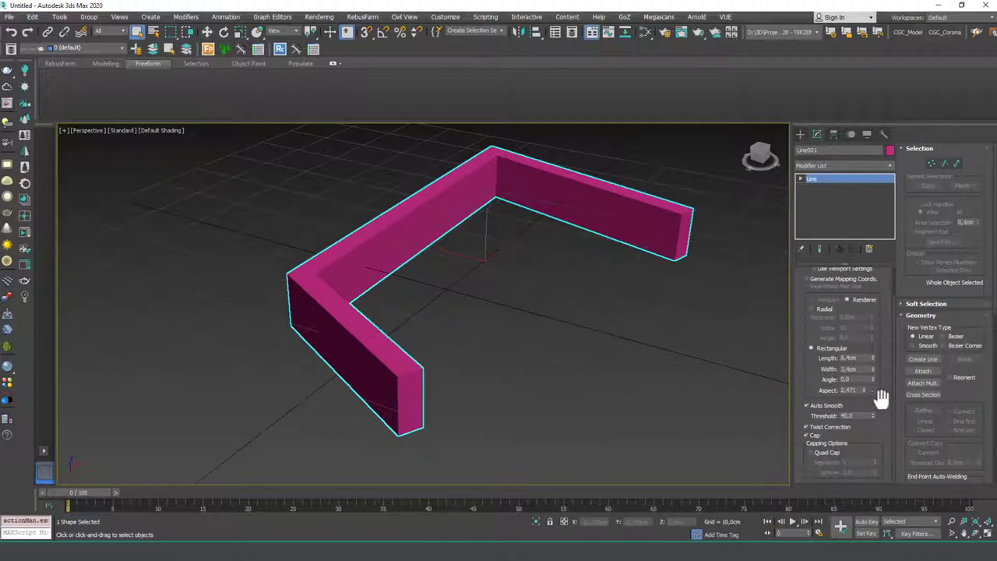
pyautogui.moveTo(871, 417); pyautogui.dragTo(875, 398)
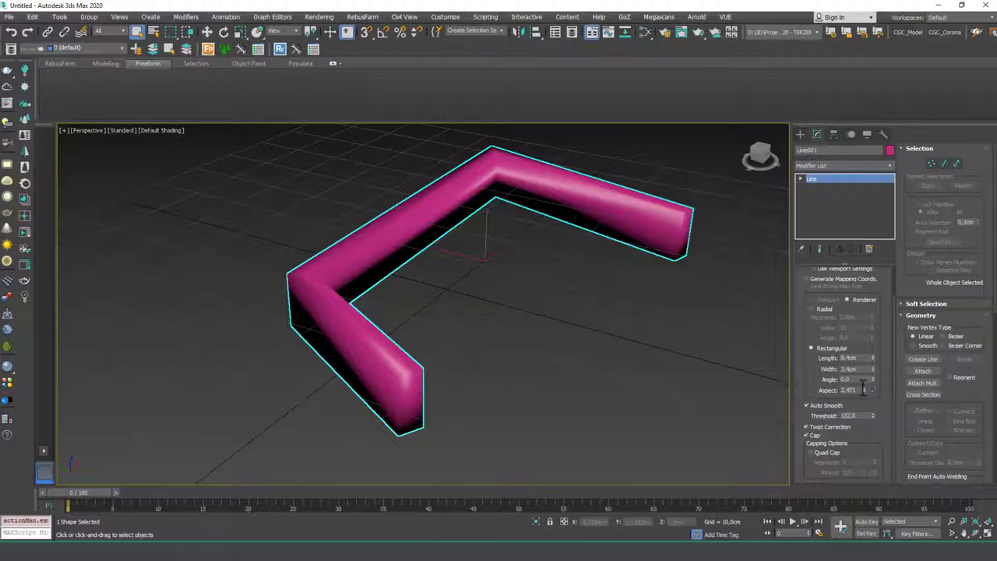
pyautogui.click(853, 415)
pyautogui.write('45')
pyautogui.press('Return')
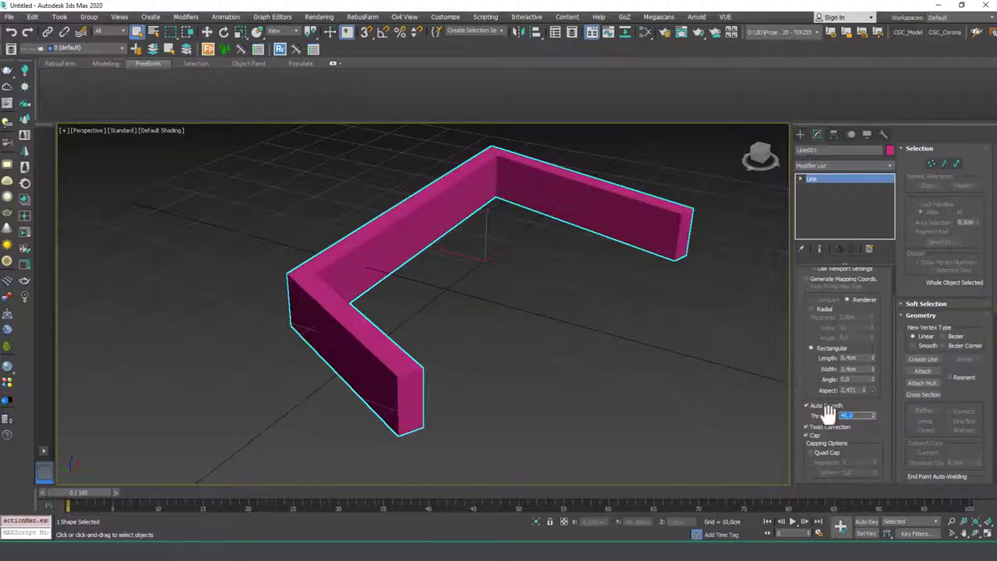
# - Turn off the Cap option on the line and inspect its open ends
pyautogui.click(828, 413)
pyautogui.click(808, 426)
pyautogui.click(814, 434)
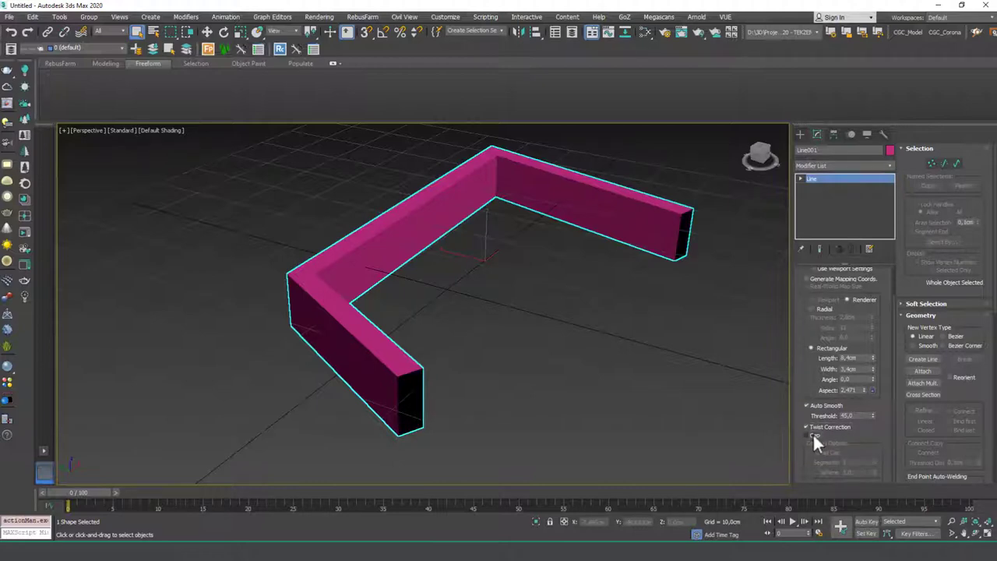
pyautogui.keyDown('alt'); pyautogui.moveTo(503, 441); pyautogui.dragTo(514, 306, button='middle'); pyautogui.keyUp('alt')
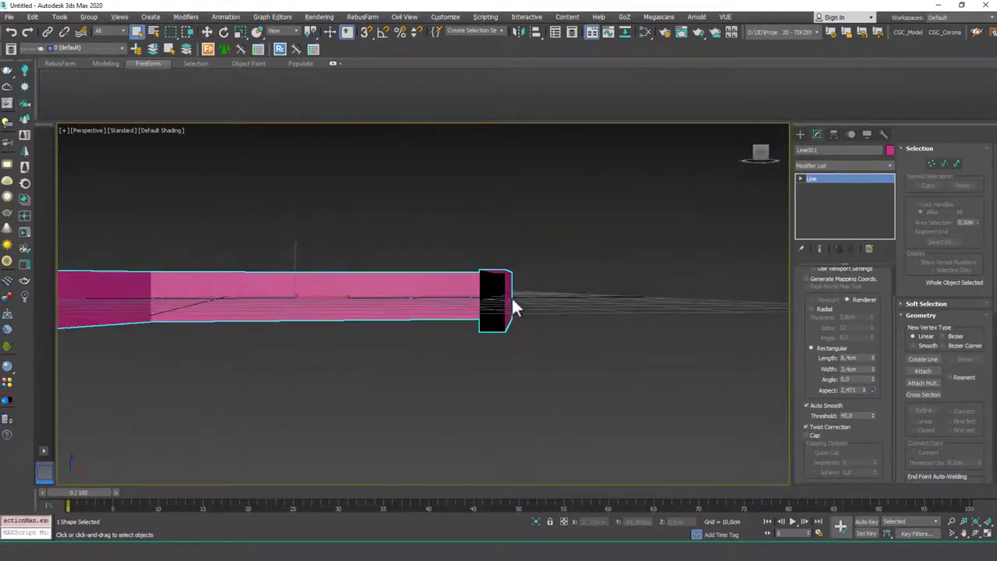
pyautogui.keyDown('alt'); pyautogui.moveTo(647, 367); pyautogui.dragTo(722, 269, button='middle'); pyautogui.keyUp('alt')
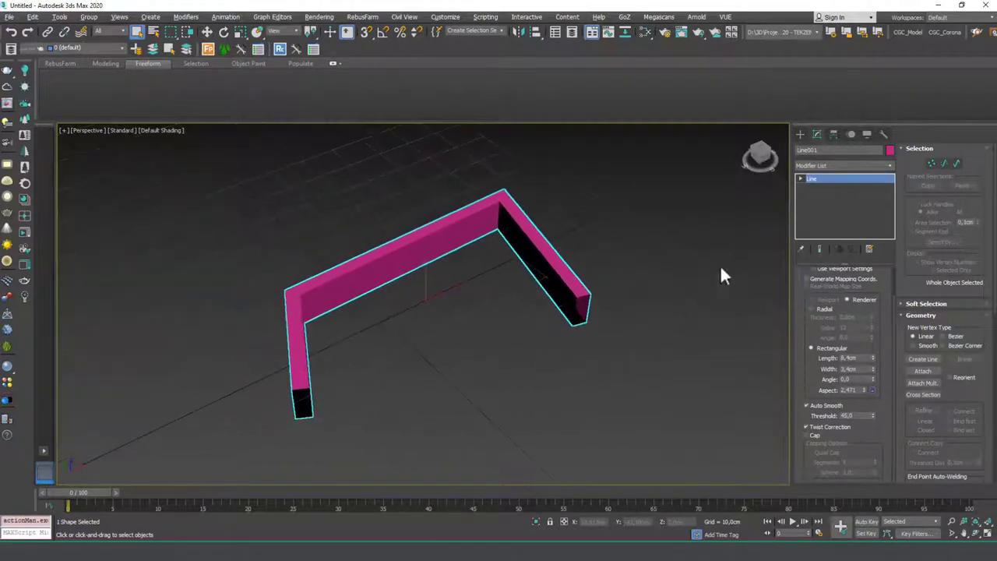
# - Add a Shell modifier to the uncapped line and inspect the wall thickness at its ends
pyautogui.click(835, 165)
pyautogui.write('sh')
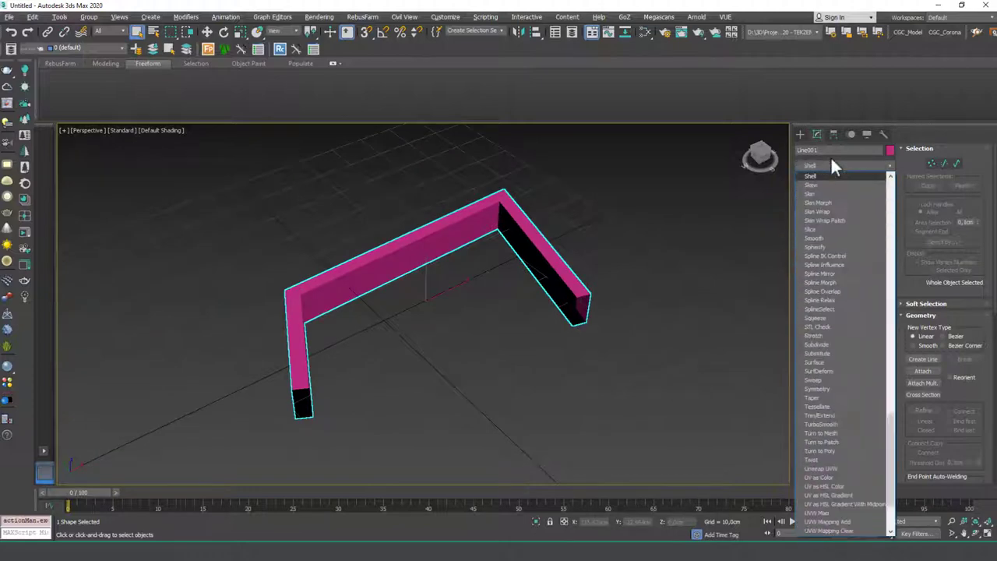
pyautogui.press('Return')
pyautogui.keyDown('alt'); pyautogui.moveTo(578, 304); pyautogui.dragTo(556, 283, button='middle'); pyautogui.keyUp('alt')
pyautogui.scroll(4, 575, 284)
pyautogui.scroll(-4, 556, 282)
pyautogui.keyDown('alt'); pyautogui.moveTo(540, 329); pyautogui.dragTo(567, 347, button='middle'); pyautogui.keyUp('alt')
pyautogui.scroll(-1, 562, 323)
# - Add a Slice modifier above the Shell and set its slice type to Remove Top
pyautogui.click(820, 166)
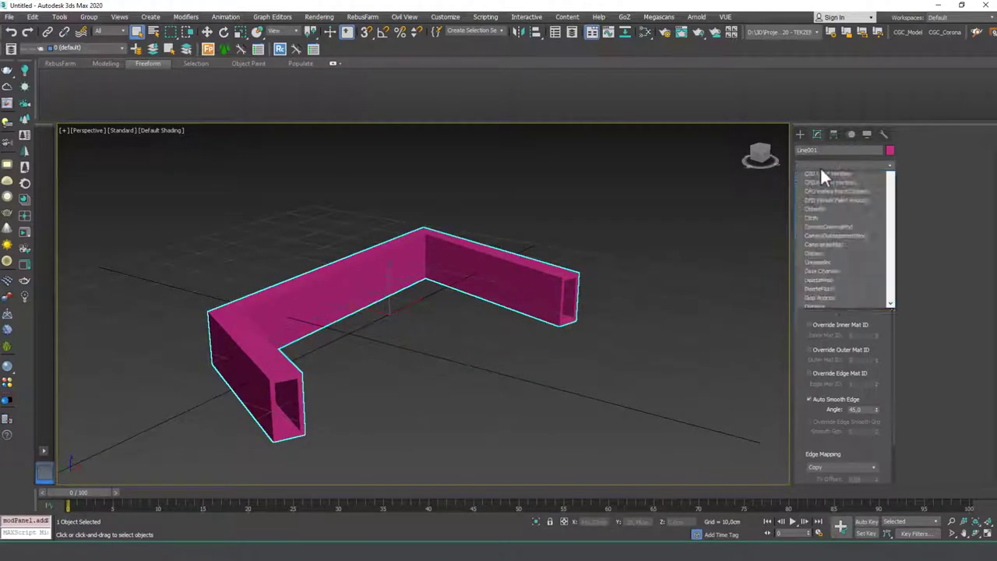
pyautogui.press('l')
pyautogui.press('Return')
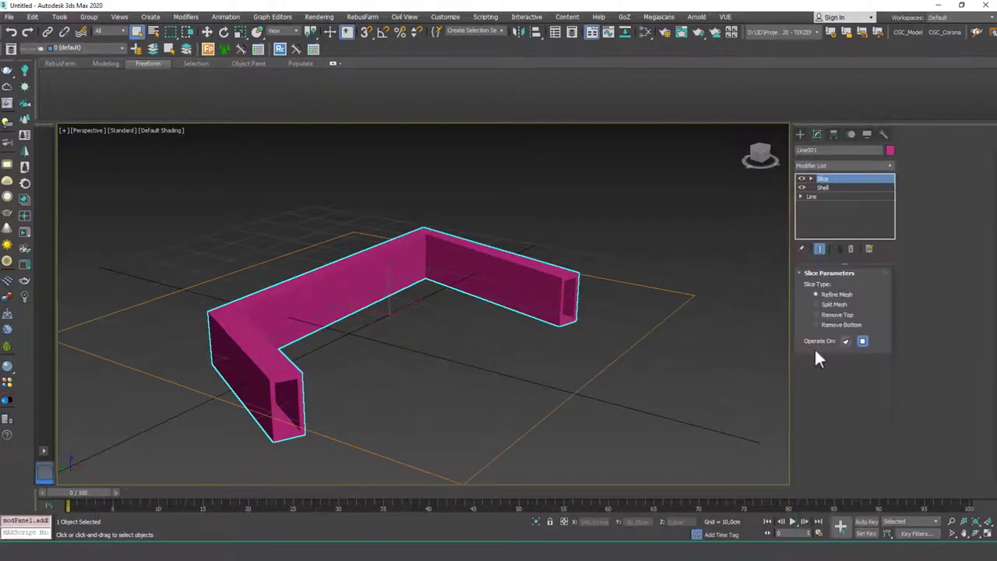
pyautogui.click(838, 315)
pyautogui.keyDown('alt'); pyautogui.moveTo(524, 337); pyautogui.dragTo(533, 426, button='middle'); pyautogui.keyUp('alt')
pyautogui.scroll(2, 426, 423)
pyautogui.moveTo(432, 456); pyautogui.dragTo(830, 232, button='middle')
pyautogui.scroll(2, 483, 399)
# - Delete the Slice and Shell modifiers from the line
pyautogui.click(849, 248)
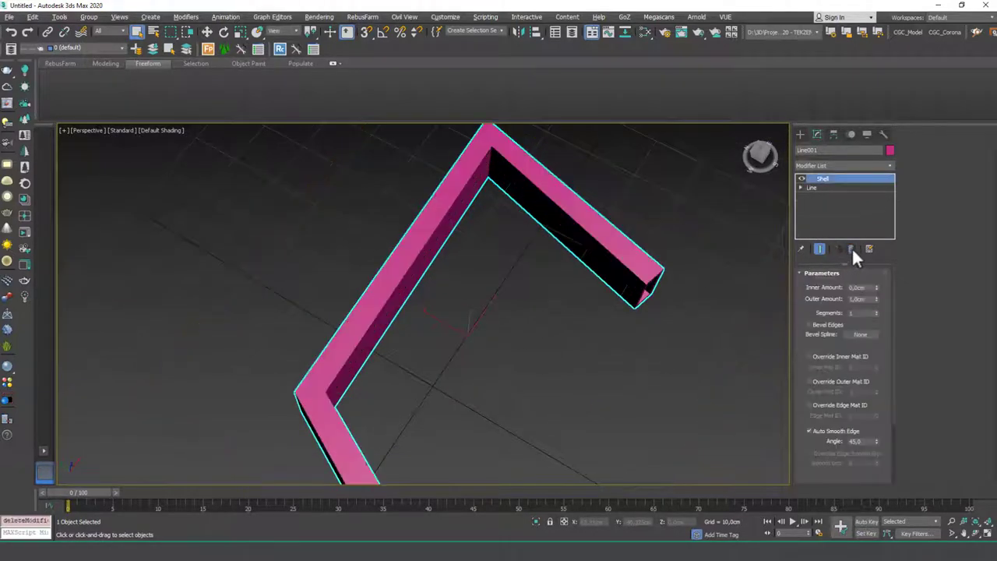
pyautogui.click(851, 248)
pyautogui.keyDown('alt'); pyautogui.moveTo(649, 327); pyautogui.dragTo(635, 272, button='middle'); pyautogui.keyUp('alt')
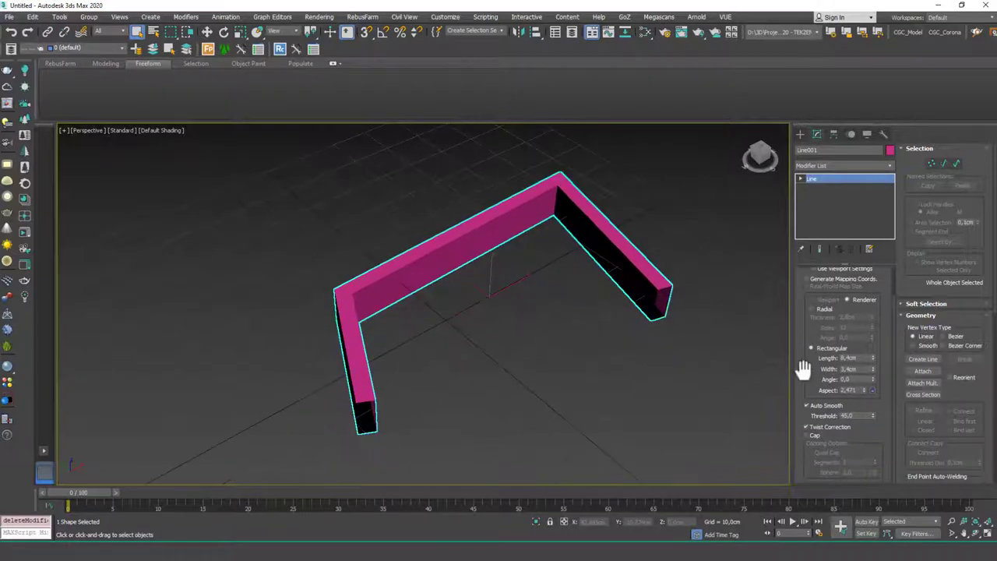
# - Turn the Cap option back on for the line and bring its closed end into close view
pyautogui.click(808, 435)
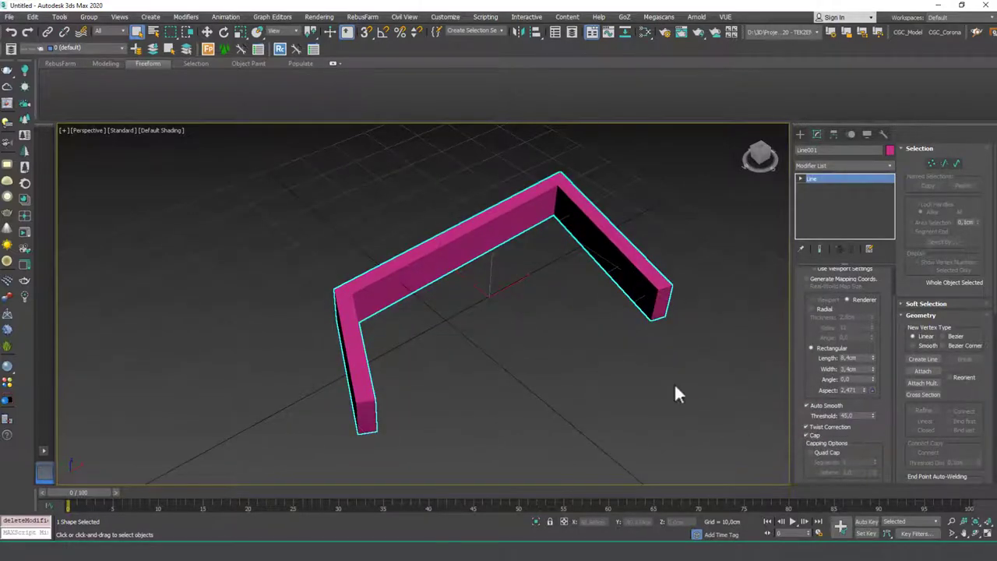
pyautogui.moveTo(675, 389); pyautogui.dragTo(683, 352, button='middle')
pyautogui.keyDown('alt'); pyautogui.moveTo(592, 367); pyautogui.dragTo(557, 292, button='middle'); pyautogui.keyUp('alt')
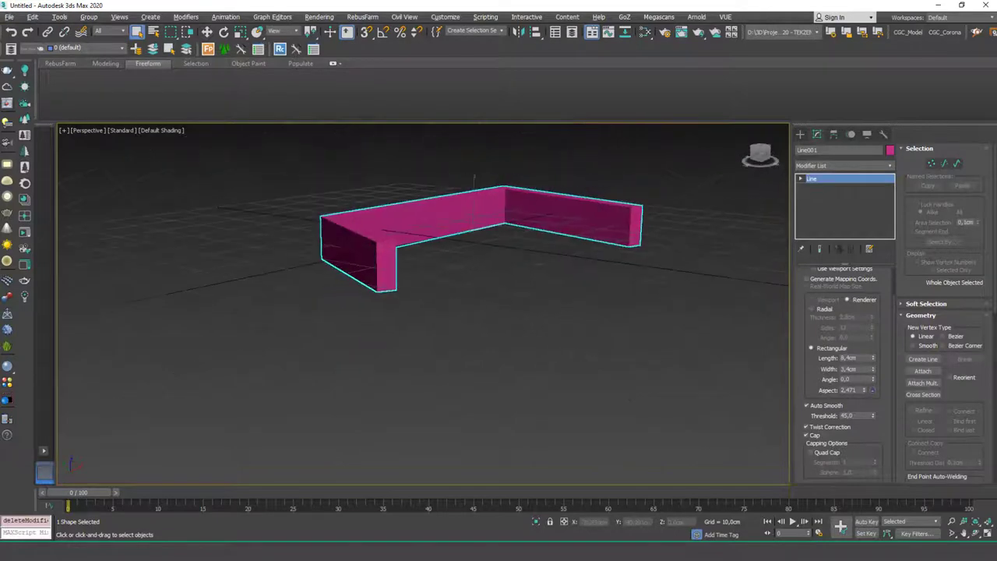
pyautogui.scroll(4, 396, 290)
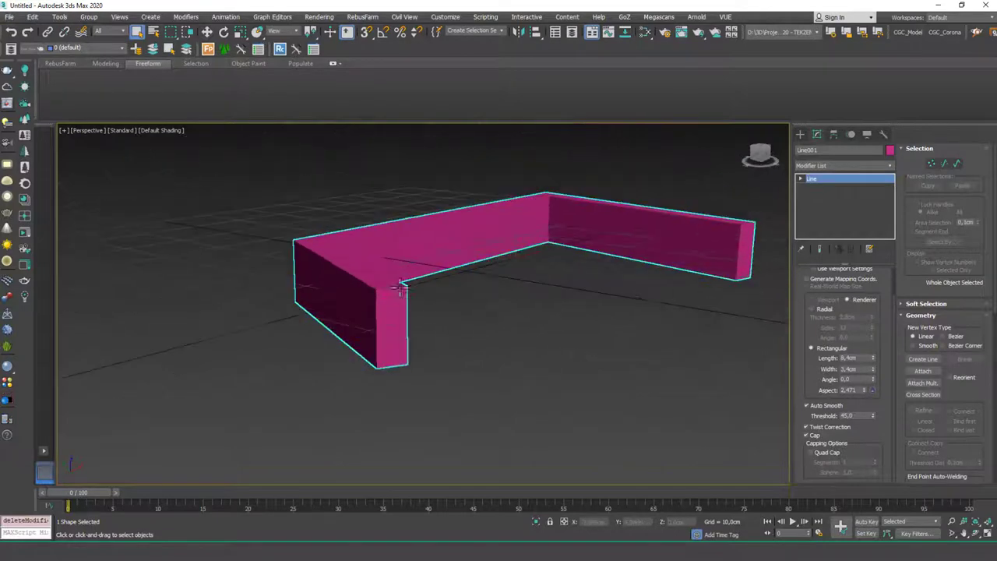
# - Enable Quad Cap with 2 segments for the line, show edged faces, and inspect the bevelled end up close
pyautogui.click(822, 453)
pyautogui.press('F4')
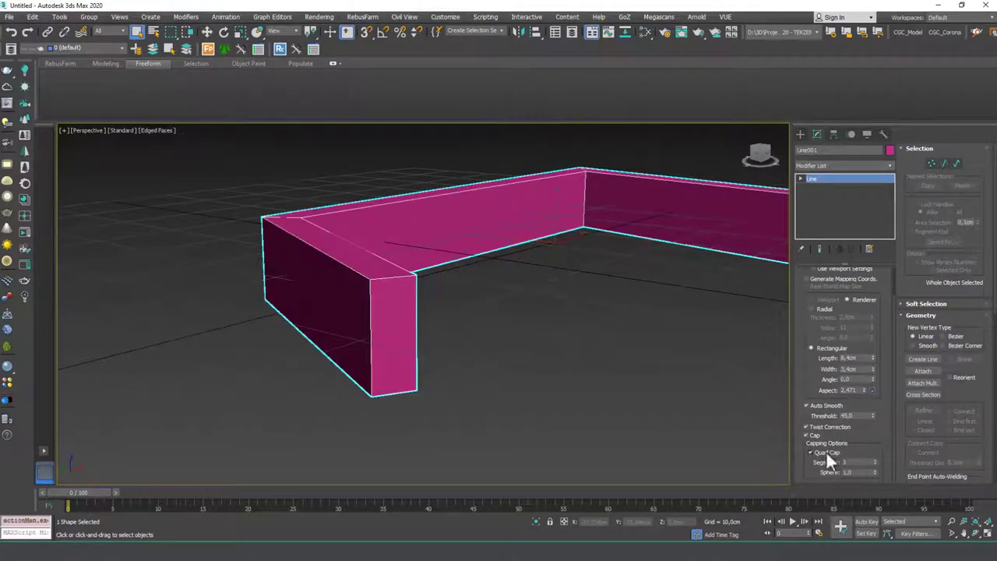
pyautogui.click(875, 460)
pyautogui.keyDown('alt'); pyautogui.moveTo(454, 415); pyautogui.dragTo(482, 281, button='middle'); pyautogui.keyUp('alt')
pyautogui.scroll(5, 499, 293)
pyautogui.scroll(-3, 483, 283)
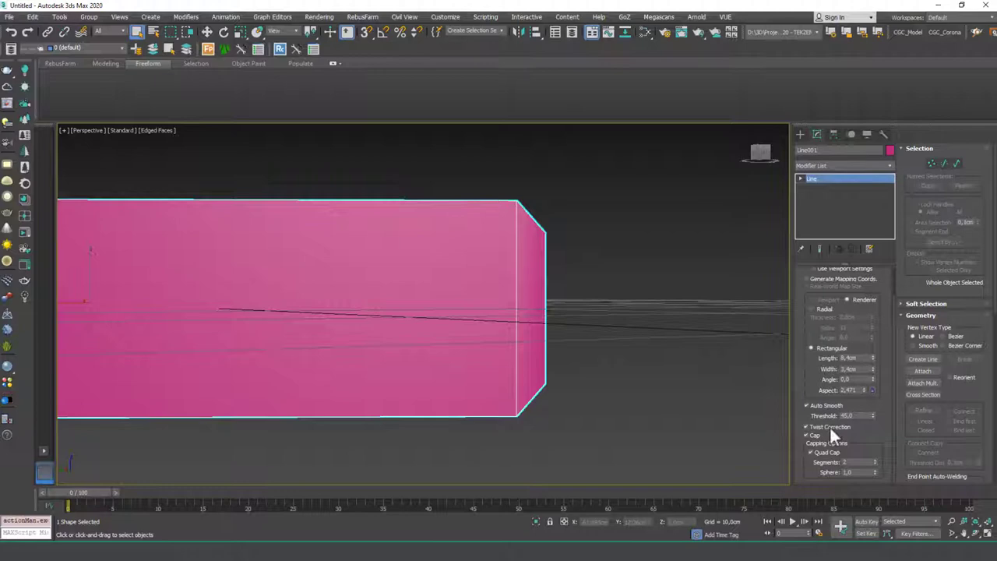
# - Raise the Quad Cap segments to 4 and examine the rounded ends of the line
pyautogui.click(874, 460)
pyautogui.click(874, 459)
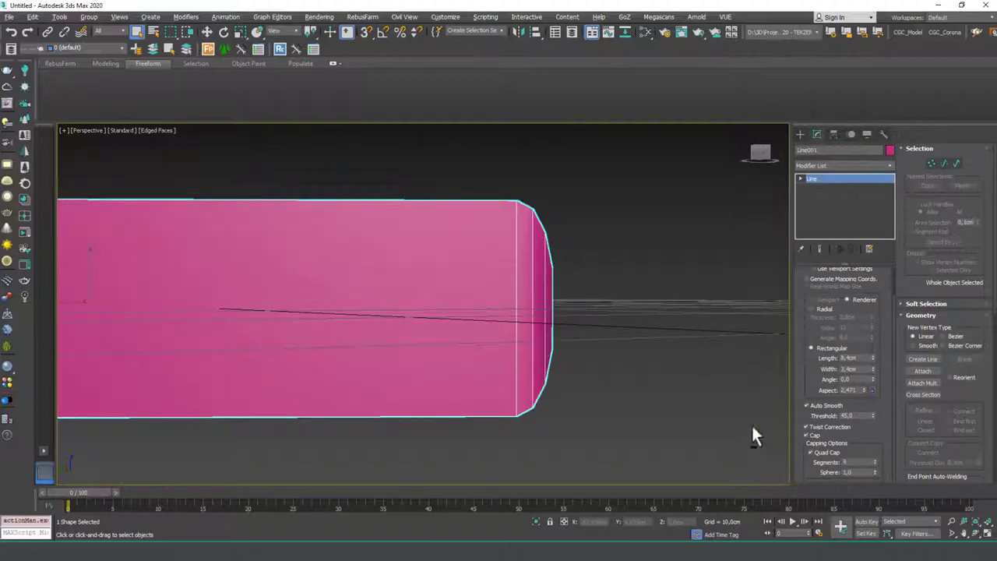
pyautogui.scroll(-5, 561, 374)
pyautogui.keyDown('alt'); pyautogui.moveTo(561, 374); pyautogui.dragTo(556, 423, button='middle'); pyautogui.keyUp('alt')
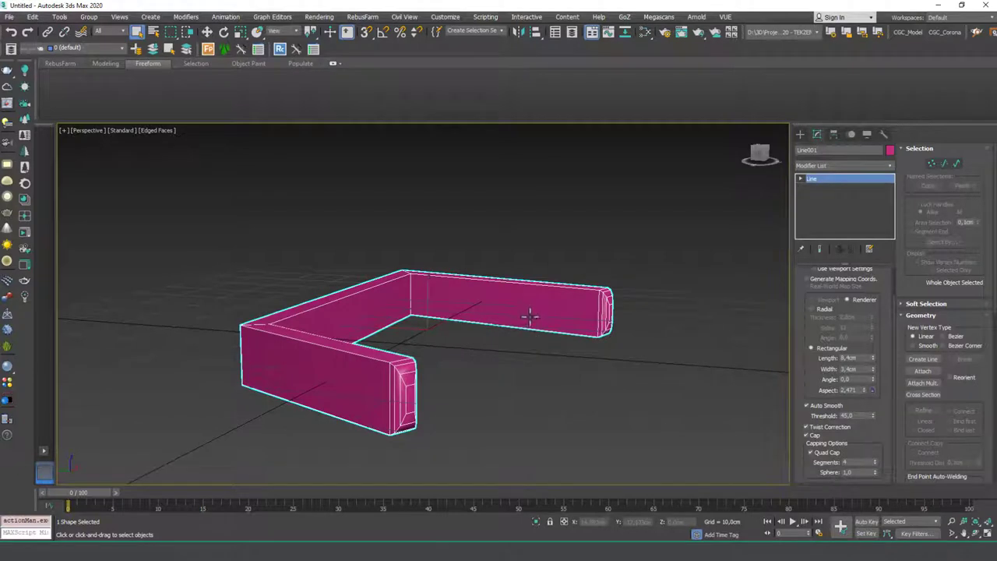
pyautogui.moveTo(612, 379); pyautogui.dragTo(588, 335, button='middle')
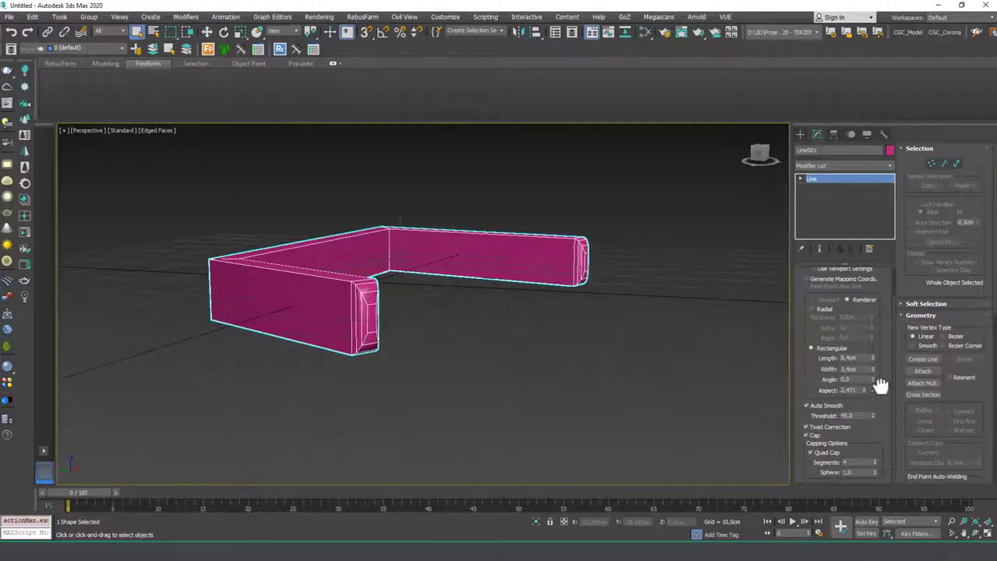
# - Turn off Quad Cap for the line and delete the line from the scene
pyautogui.scroll(-1, 878, 385)
pyautogui.click(824, 462)
pyautogui.scroll(2, 888, 399)
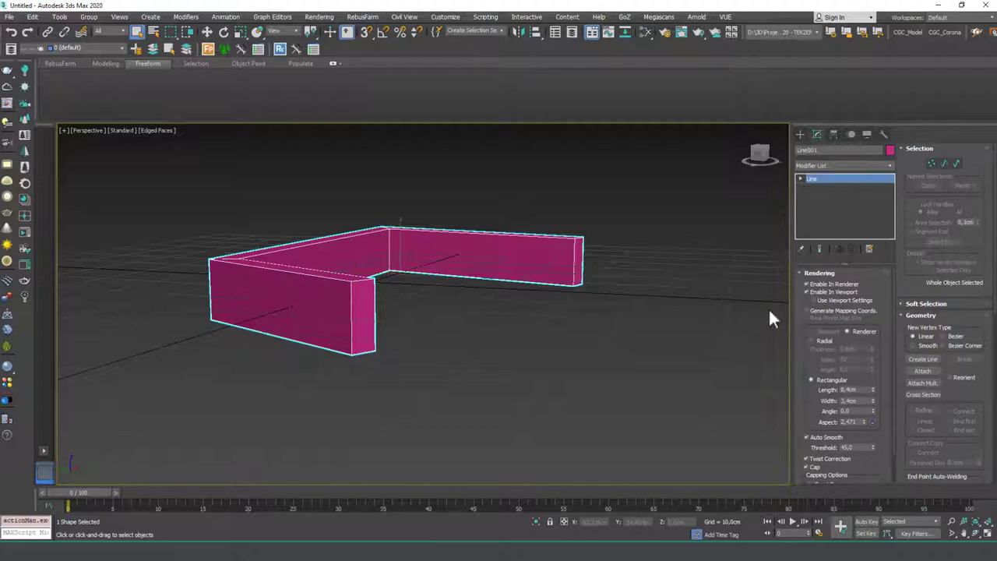
pyautogui.keyDown('alt'); pyautogui.moveTo(586, 319); pyautogui.dragTo(561, 334, button='middle'); pyautogui.keyUp('alt')
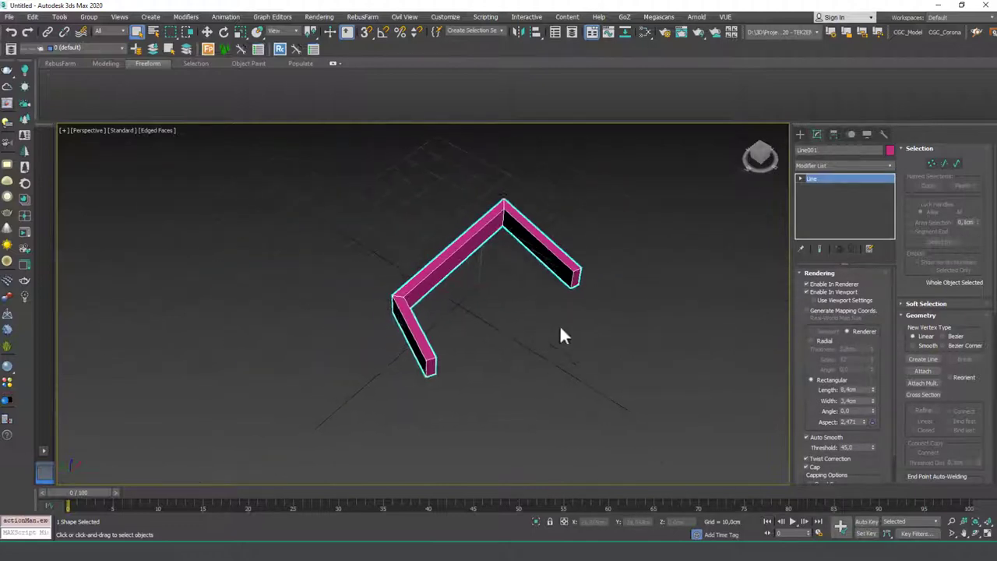
pyautogui.press('Delete')
# - Draw a rectangle spline about 138 cm long and 172 cm wide around the grid area
pyautogui.click(800, 135)
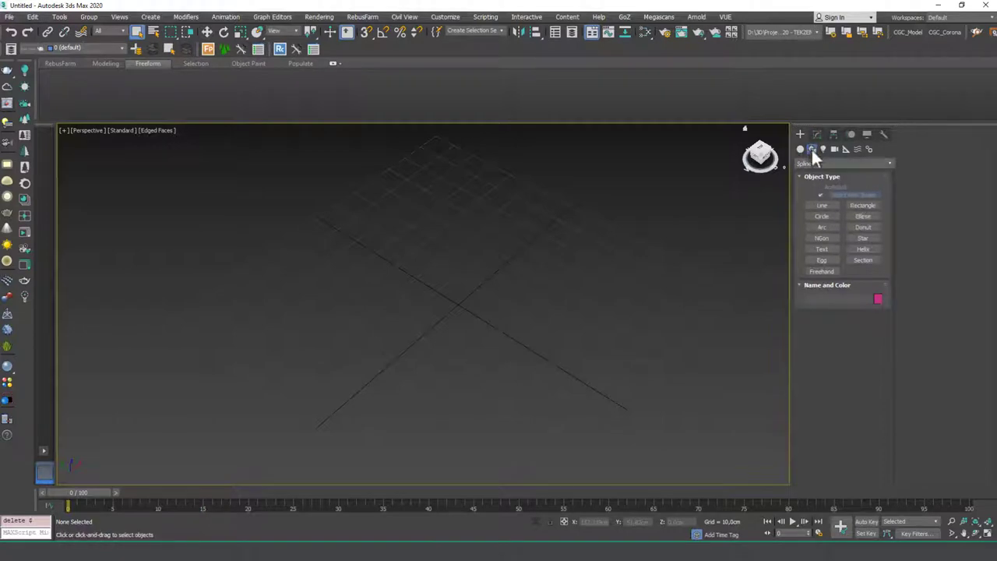
pyautogui.click(861, 207)
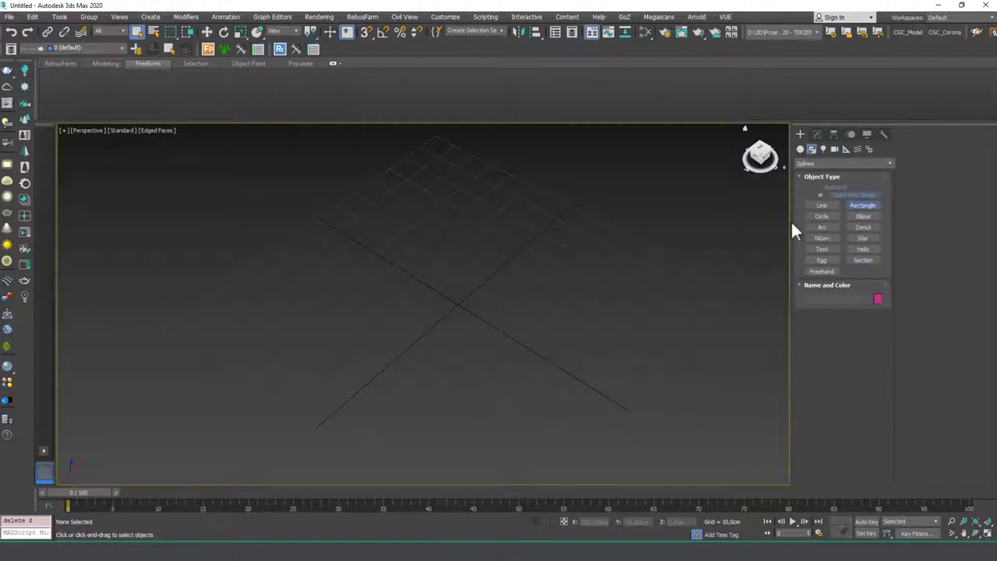
pyautogui.keyDown('alt'); pyautogui.moveTo(499, 304); pyautogui.dragTo(419, 322, button='middle'); pyautogui.keyUp('alt')
pyautogui.scroll(-3, 419, 322)
pyautogui.keyDown('alt'); pyautogui.moveTo(441, 361); pyautogui.dragTo(396, 410, button='middle'); pyautogui.keyUp('alt')
pyautogui.moveTo(397, 410); pyautogui.dragTo(596, 220)
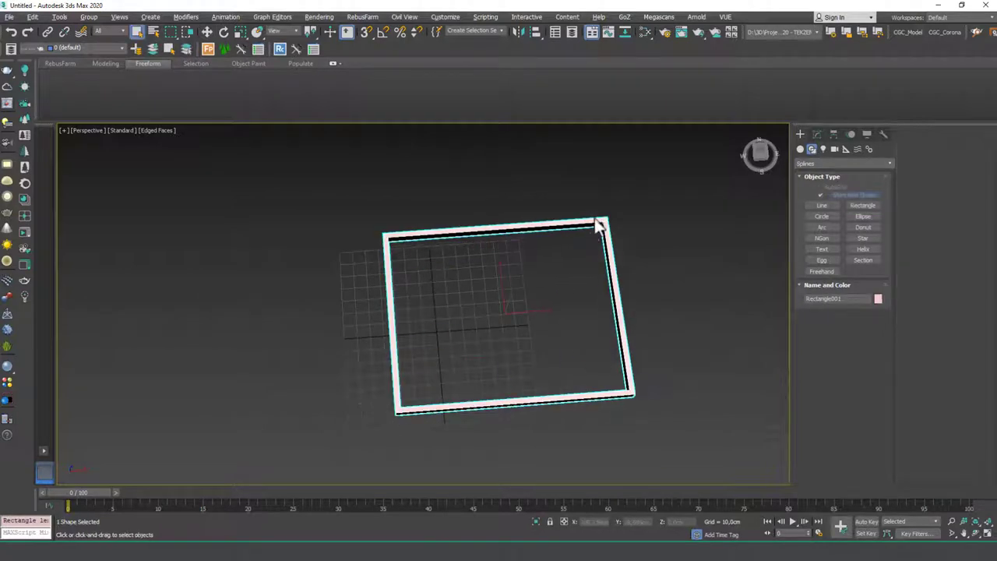
pyautogui.rightClick(599, 222)
# - Disable Enable In Renderer and Enable In Viewport for the rectangle so only its plain spline is displayed
pyautogui.click(816, 134)
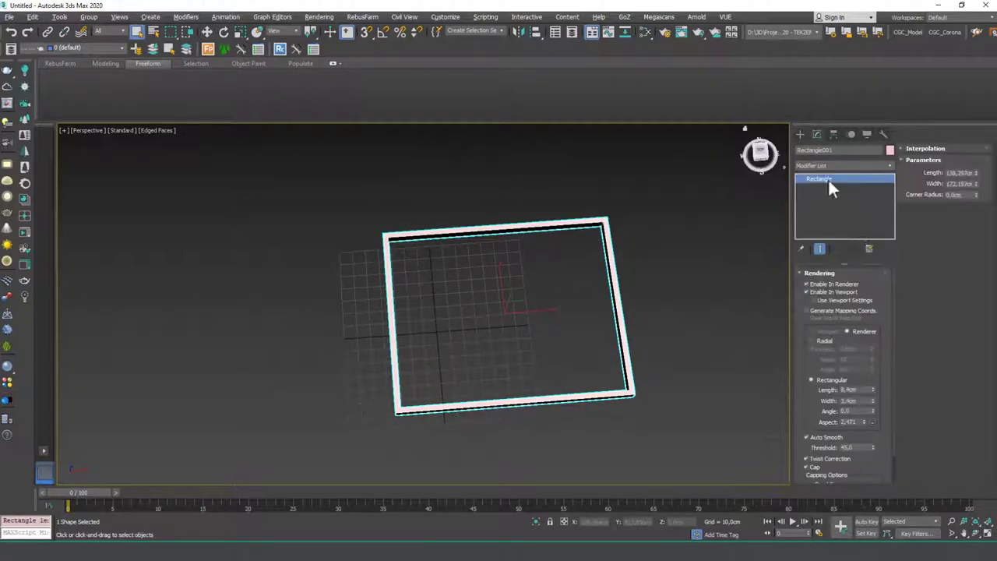
pyautogui.click(833, 290)
pyautogui.keyDown('alt'); pyautogui.moveTo(583, 304); pyautogui.dragTo(582, 278, button='middle'); pyautogui.keyUp('alt')
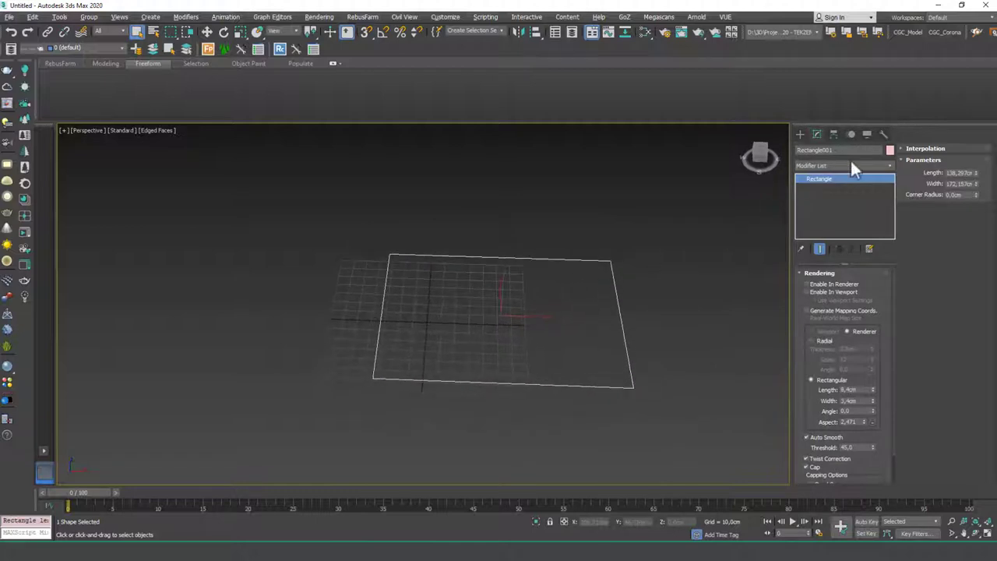
# - Add an Edit Spline modifier to the rectangle and outline its spline outward by about 7 cm
pyautogui.click(851, 165)
pyautogui.scroll(-5, 827, 201)
pyautogui.click(828, 189)
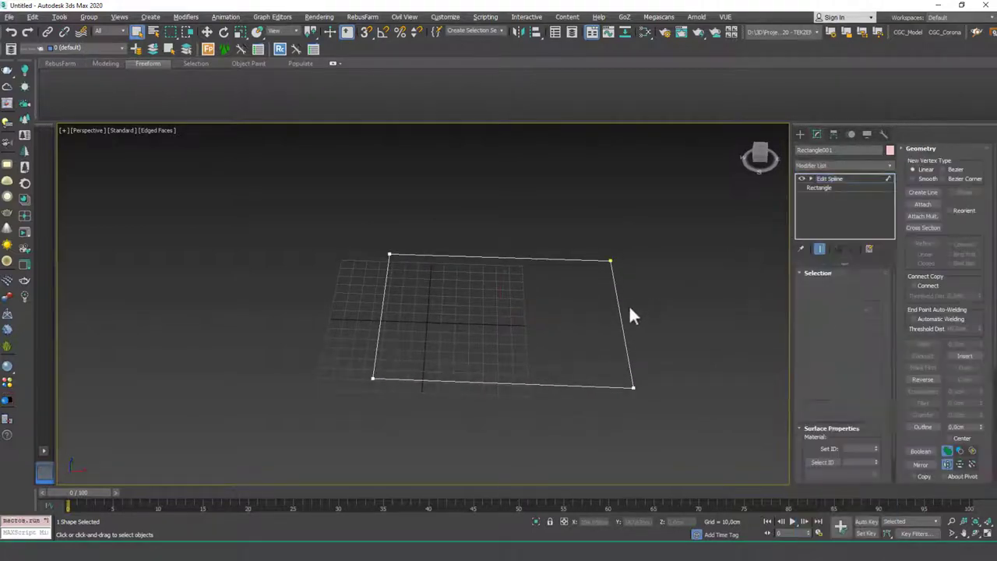
pyautogui.press('3')
pyautogui.click(630, 308)
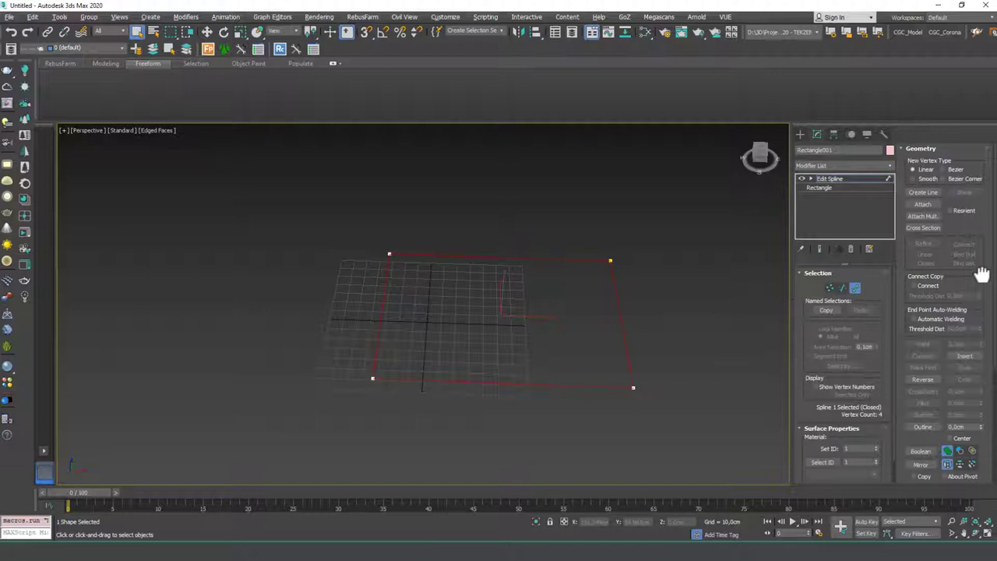
pyautogui.scroll(-5, 981, 274)
pyautogui.moveTo(981, 327); pyautogui.dragTo(984, 362)
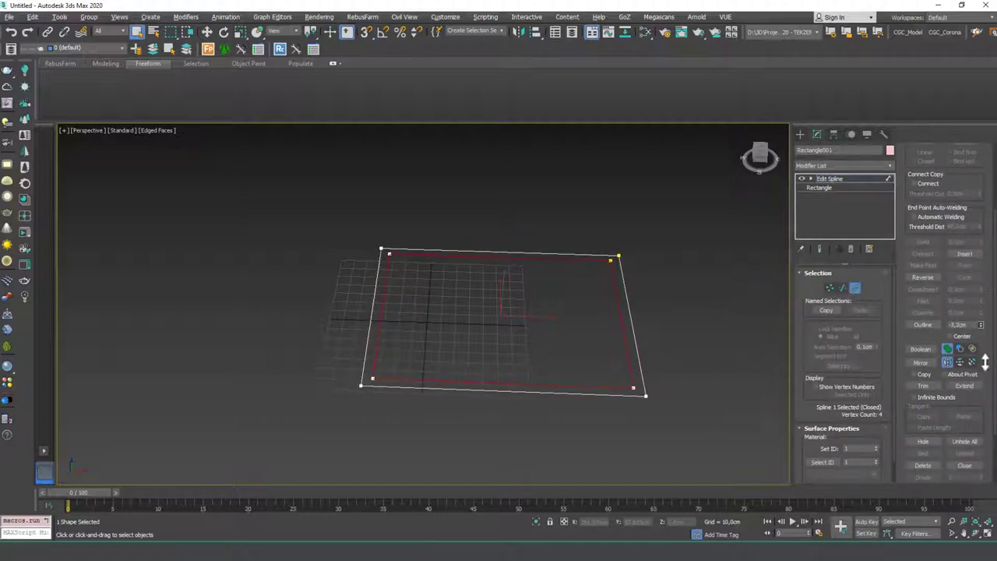
pyautogui.click(866, 178)
# - Add an Extrude modifier to the outlined rectangle and set its amount to about 129.5 cm
pyautogui.click(832, 166)
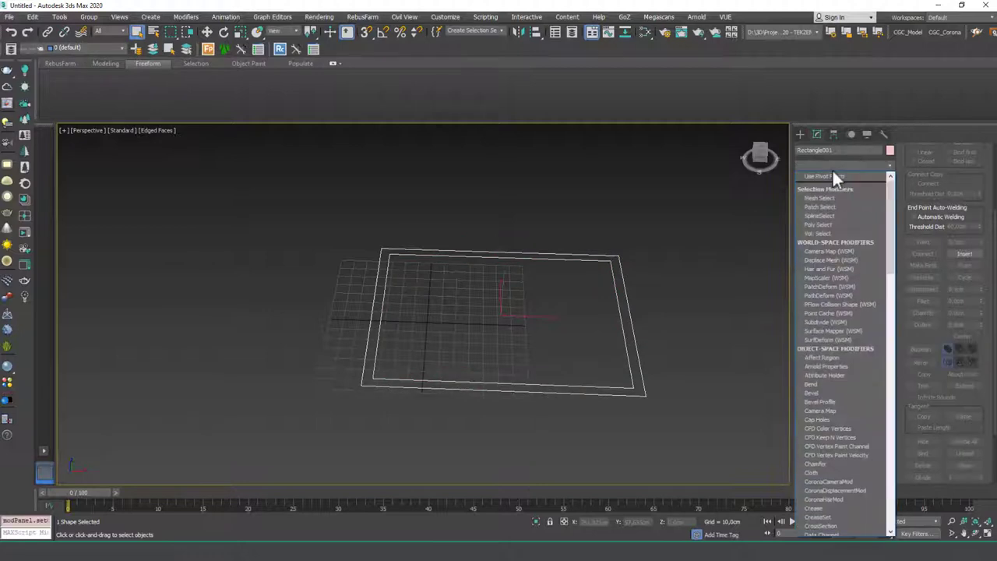
pyautogui.press('e')
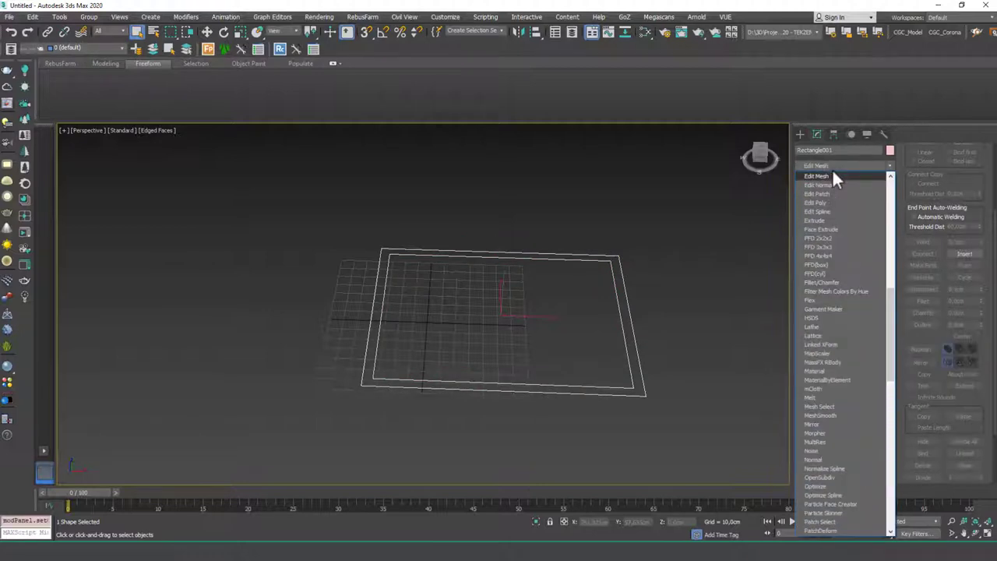
pyautogui.click(841, 221)
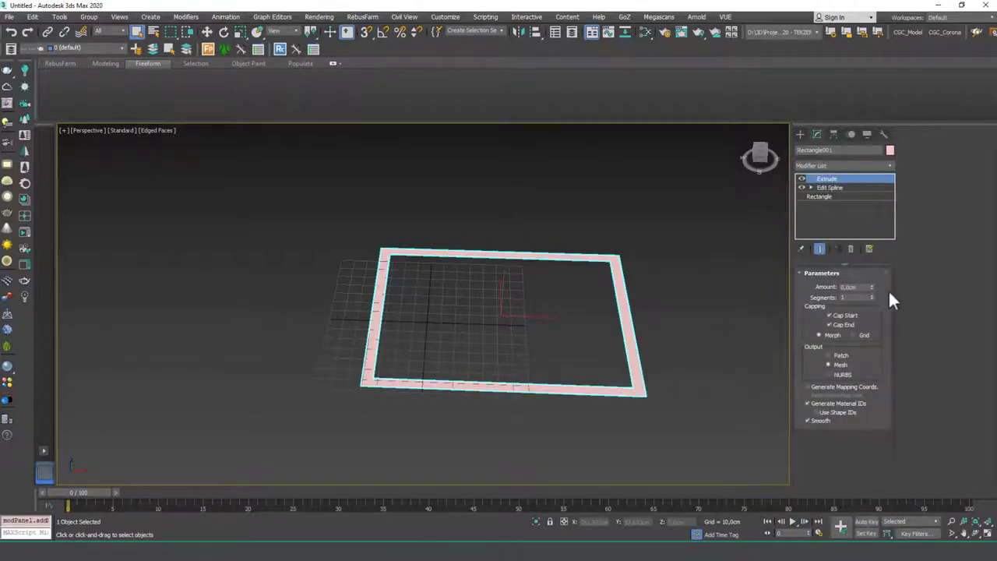
pyautogui.moveTo(873, 287); pyautogui.dragTo(886, 151)
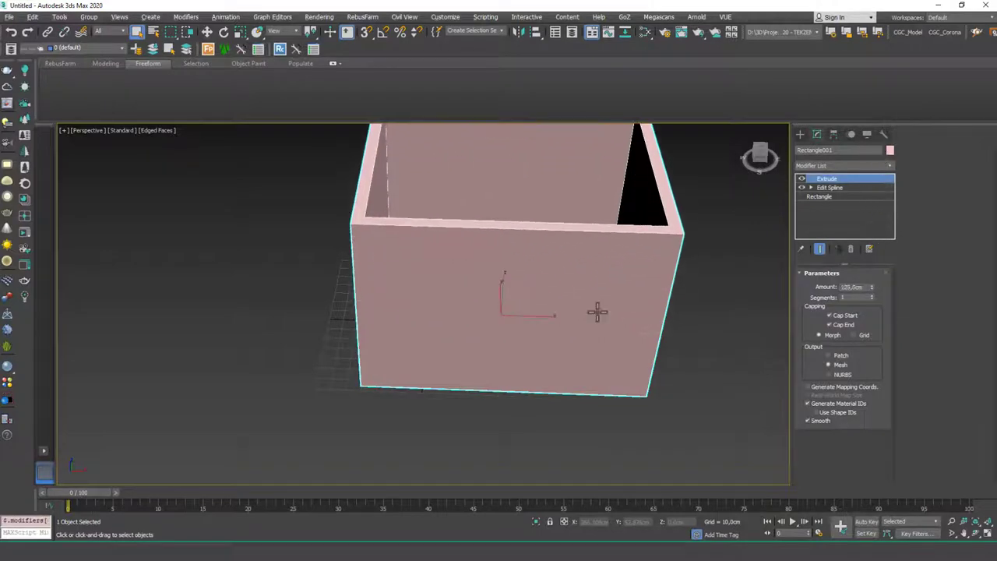
pyautogui.keyDown('alt'); pyautogui.moveTo(597, 310); pyautogui.dragTo(584, 339, button='middle'); pyautogui.keyUp('alt')
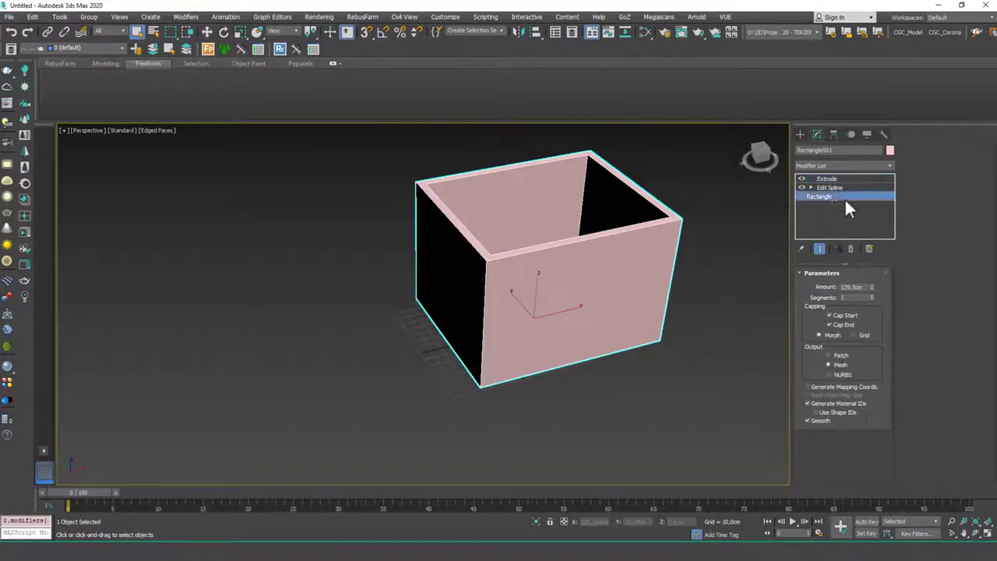
# - Set the base rectangle's length and width to 500 cm
pyautogui.click(844, 197)
pyautogui.doubleClick(958, 172)
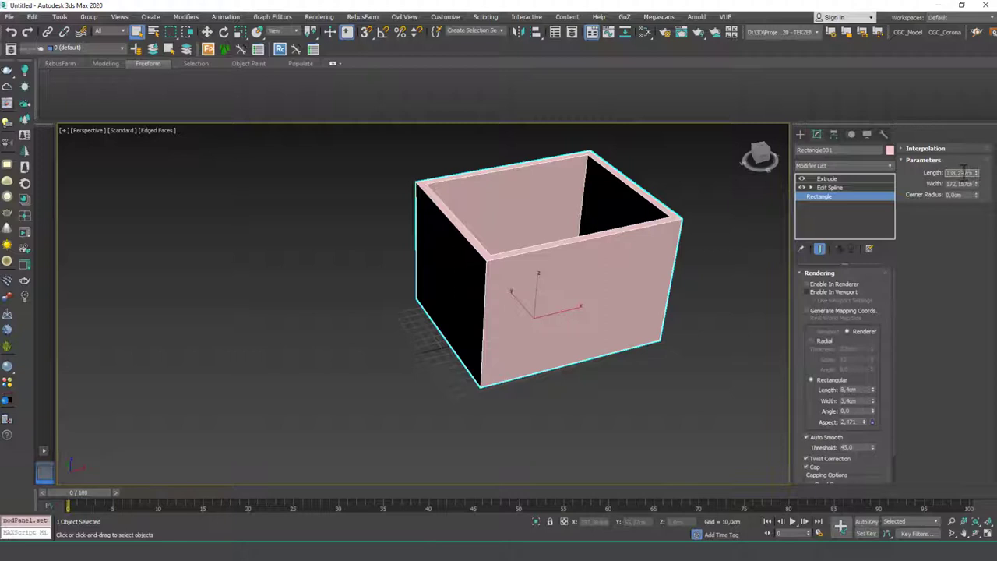
pyautogui.write('500')
pyautogui.press('Tab')
pyautogui.write('500')
pyautogui.press('Return')
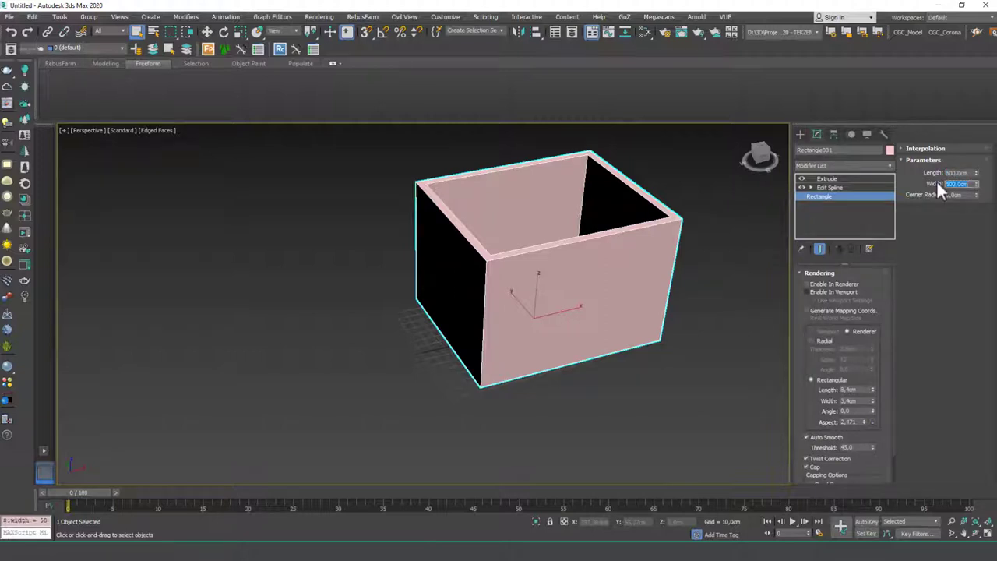
# - Delete the Edit Spline modifier and add a fresh one between the base rectangle and the Extrude
pyautogui.click(838, 188)
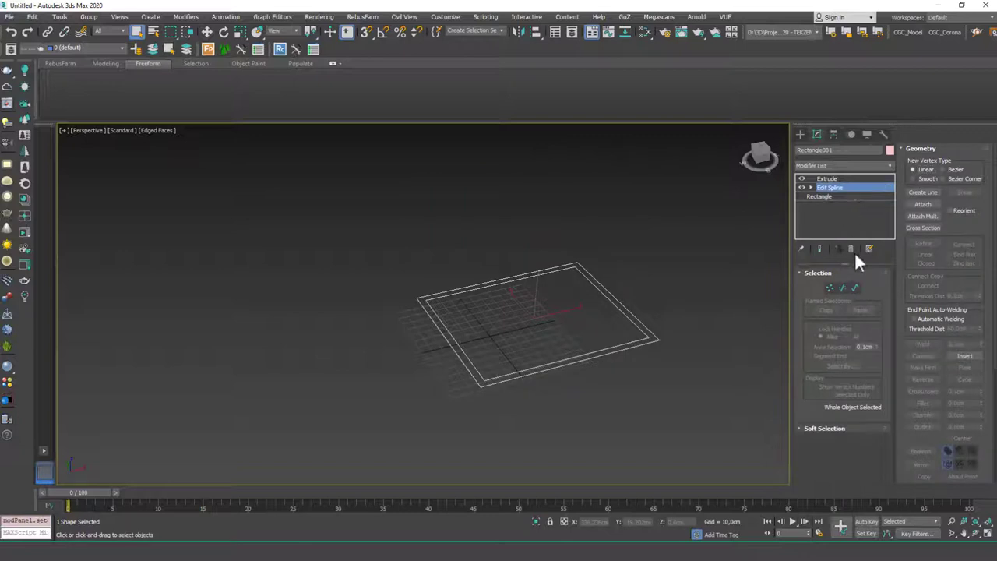
pyautogui.click(855, 252)
pyautogui.click(841, 166)
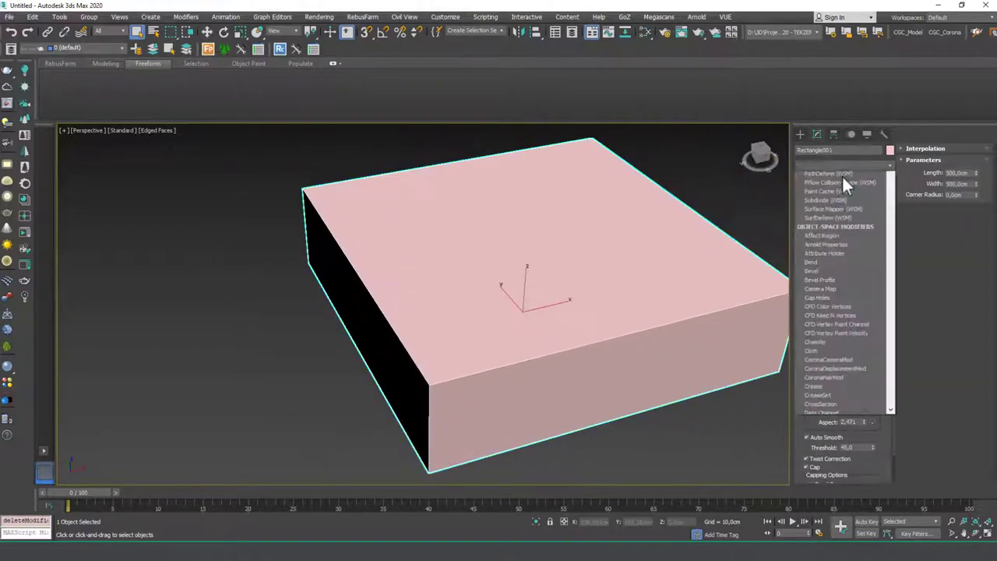
pyautogui.click(824, 212)
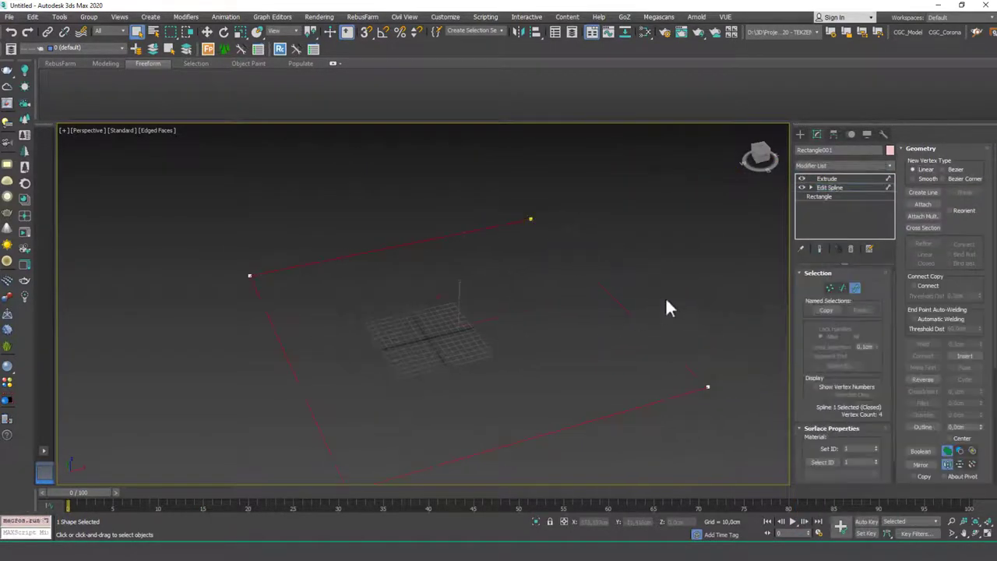
# - Try outlining the resized rectangle's closed spline inward, and undo the outline
pyautogui.moveTo(972, 246); pyautogui.dragTo(981, 139)
pyautogui.moveTo(968, 309); pyautogui.dragTo(919, 312)
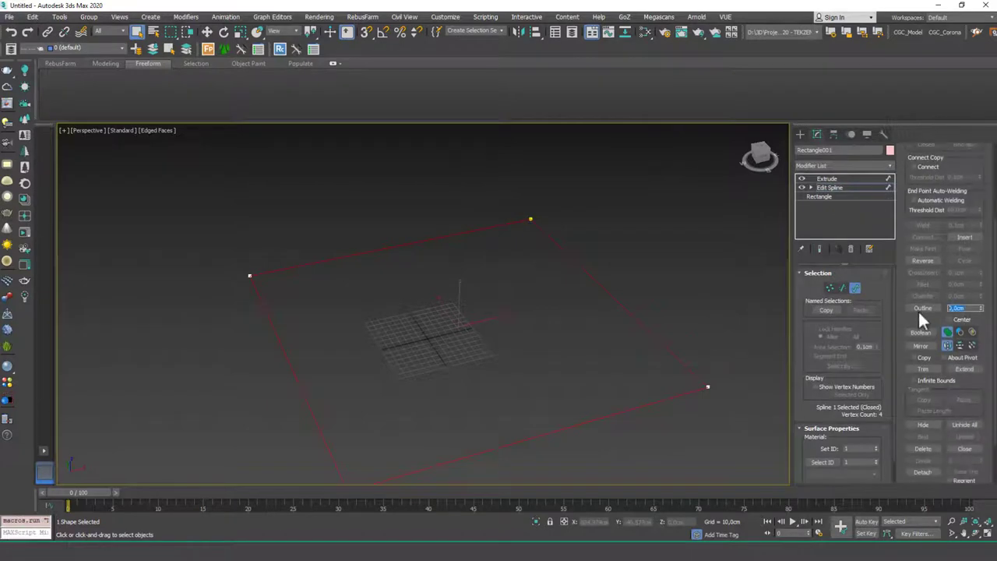
pyautogui.press('Return')
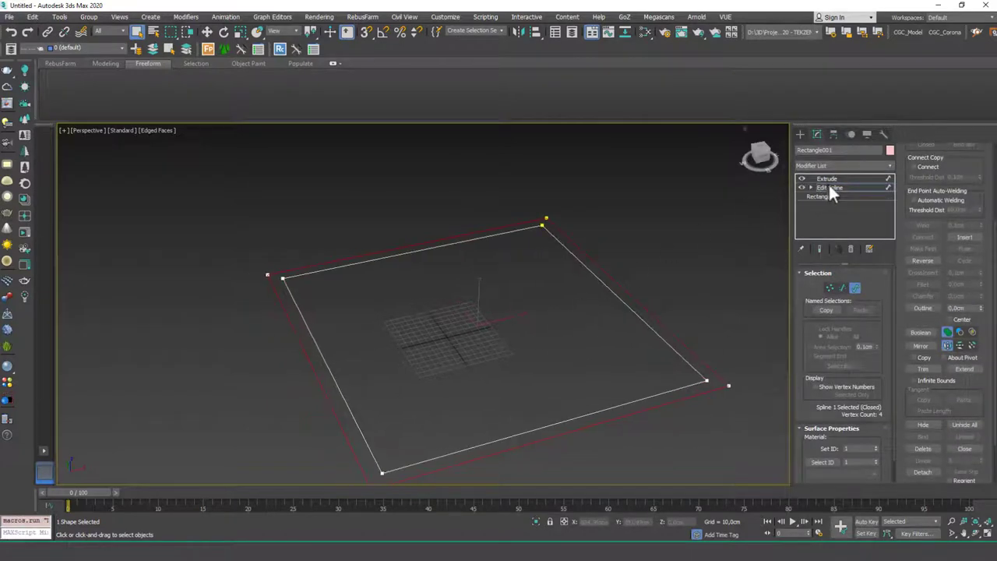
pyautogui.click(829, 188)
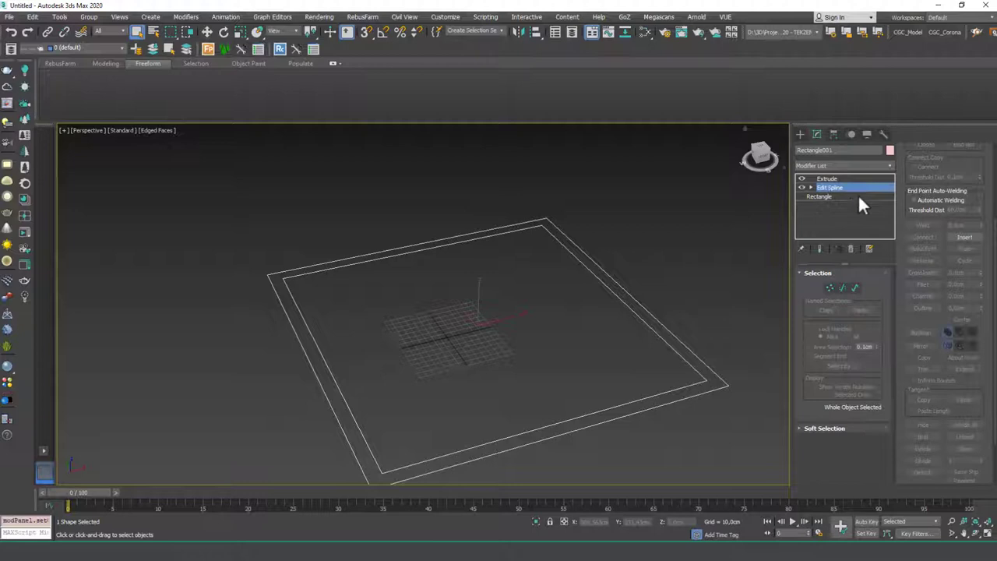
pyautogui.hotkey('ctrl', 'z')
# - Delete the front segment of the rectangle's spline to leave one side open
pyautogui.press('2')
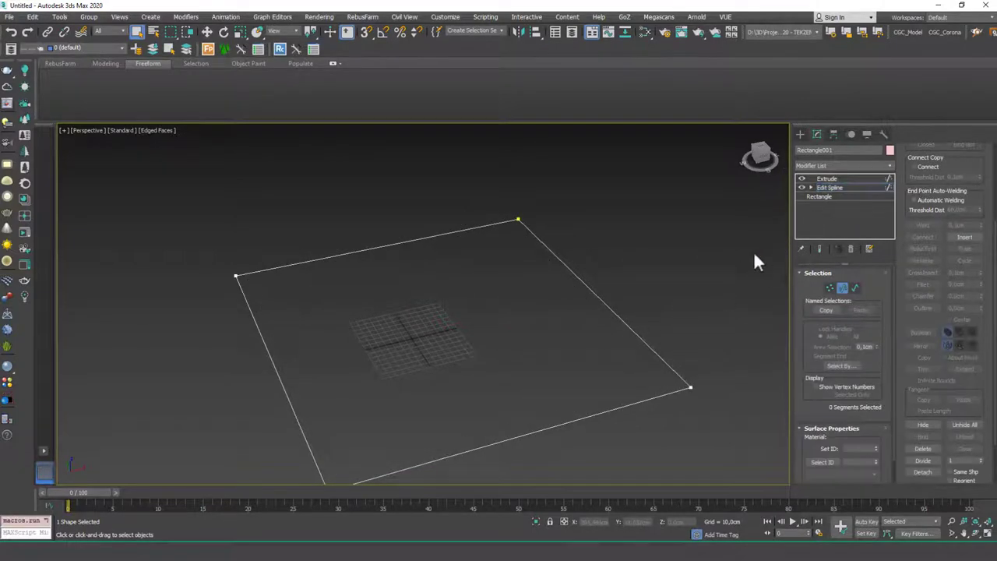
pyautogui.press('3')
pyautogui.press('2')
pyautogui.moveTo(623, 432); pyautogui.dragTo(588, 382)
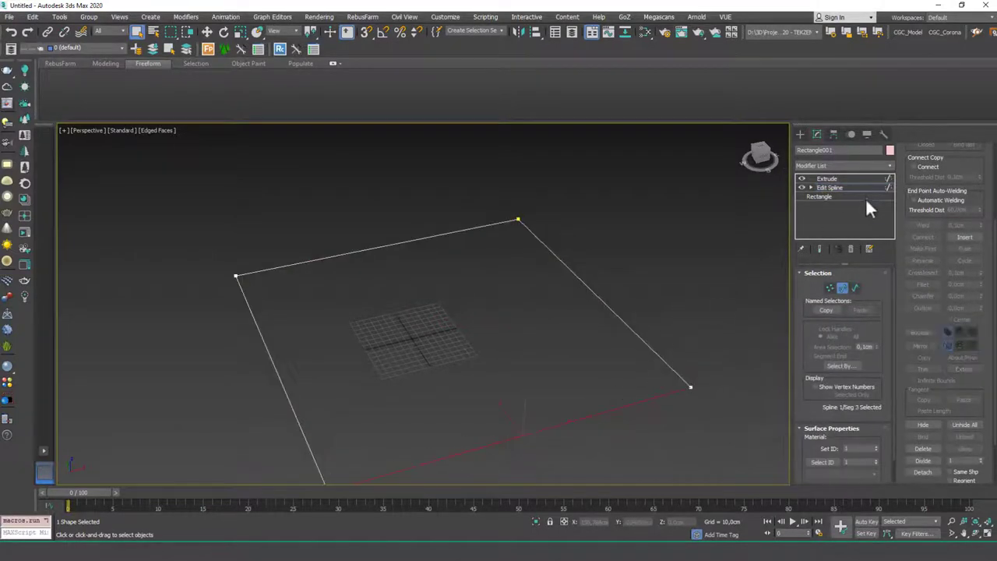
pyautogui.press('Delete')
# - Outline the remaining open three-sided spline by 25 cm and return to the Extrude modifier to display the walls
pyautogui.press('3')
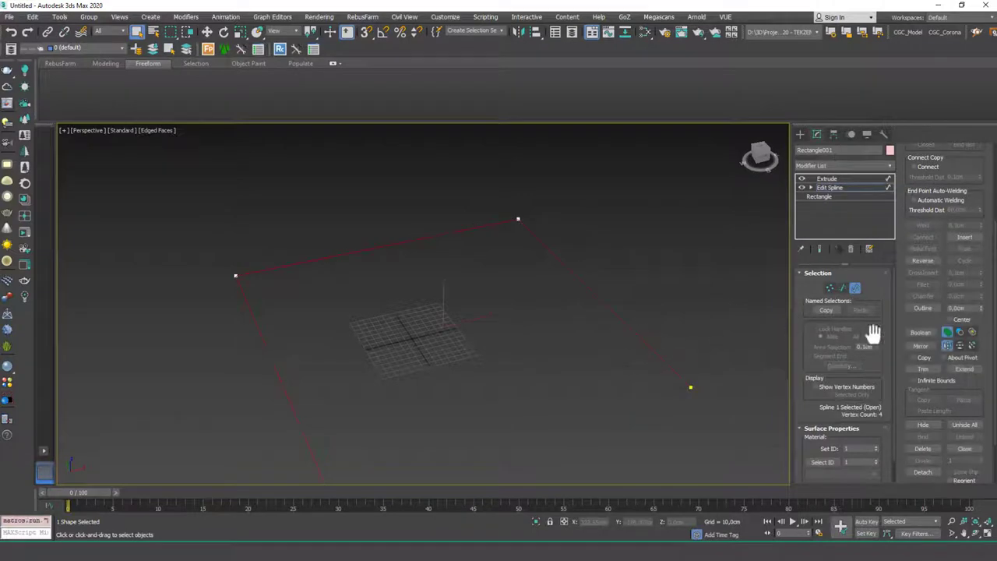
pyautogui.click(966, 308)
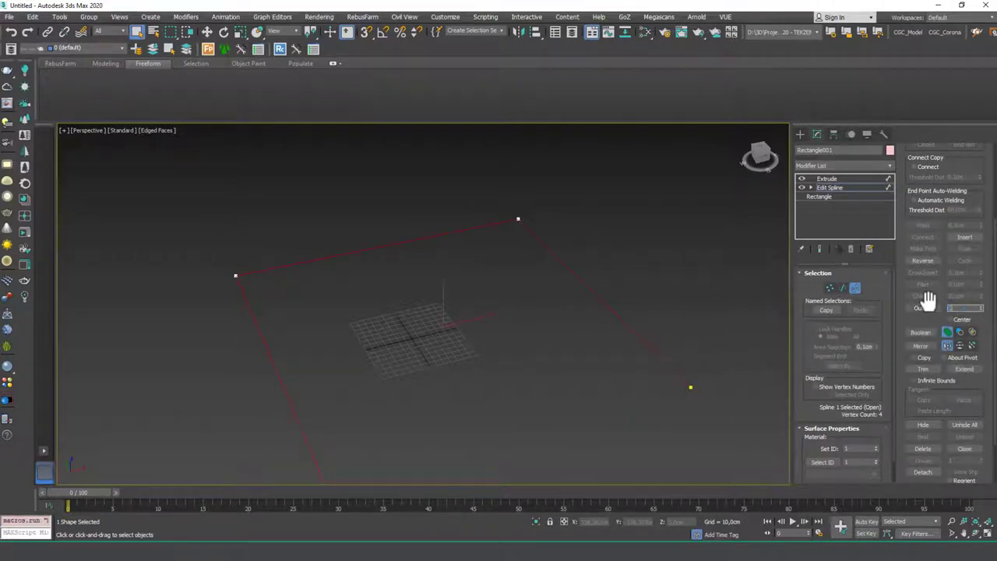
pyautogui.write('25')
pyautogui.press('Return')
pyautogui.moveTo(564, 384); pyautogui.dragTo(546, 300, button='middle')
pyautogui.scroll(-2, 587, 335)
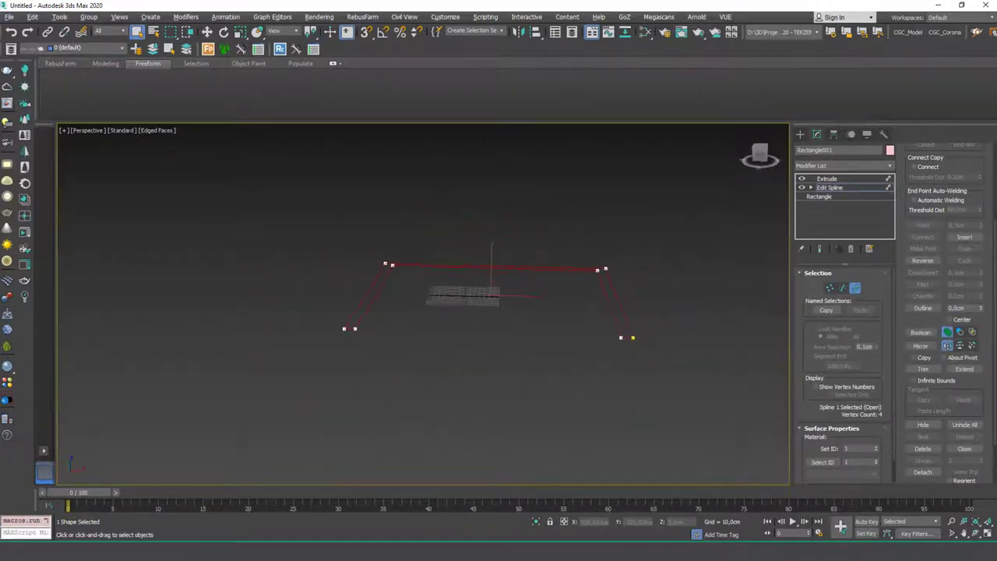
pyautogui.click(844, 180)
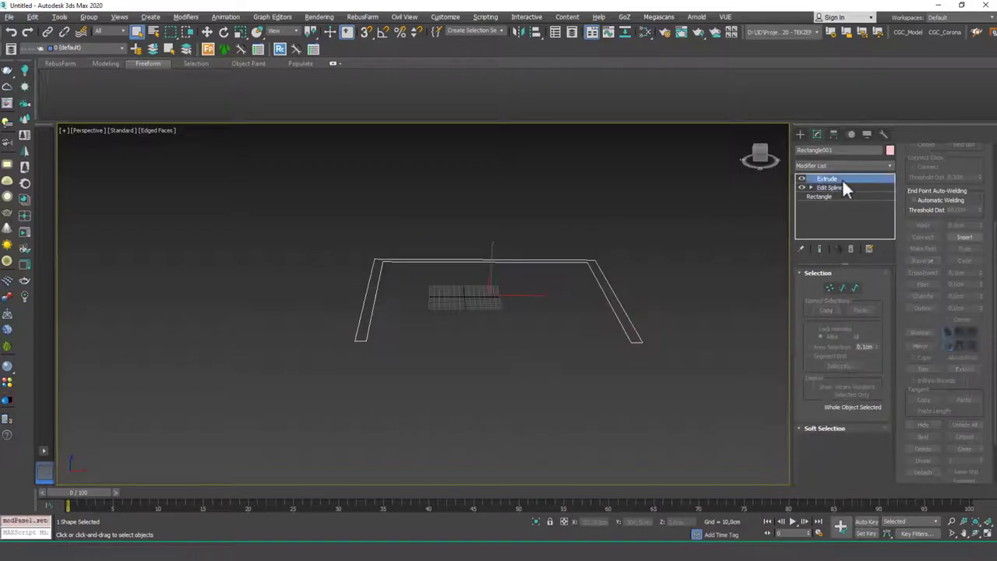
pyautogui.keyDown('alt'); pyautogui.moveTo(520, 256); pyautogui.dragTo(515, 248, button='middle'); pyautogui.keyUp('alt')
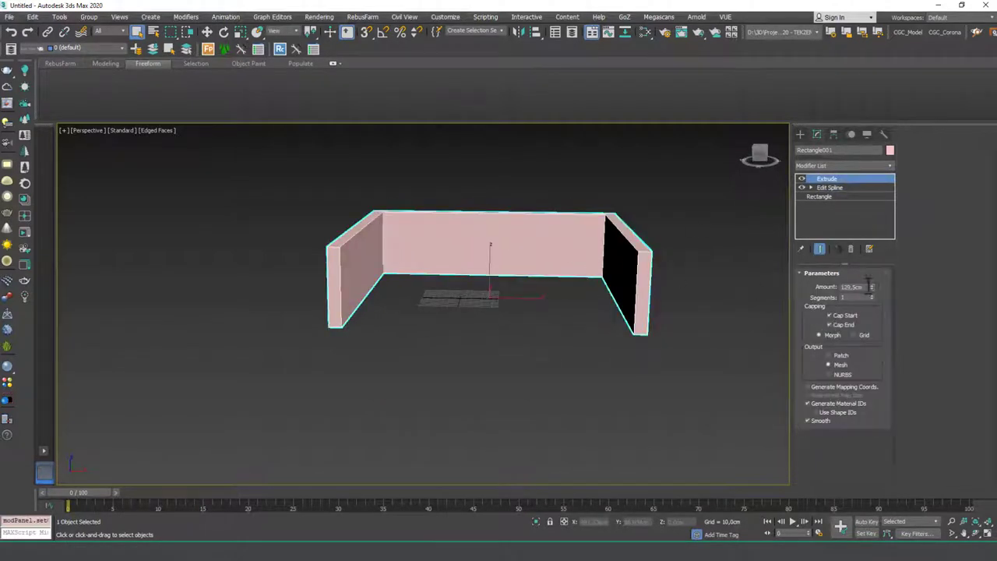
# - Set the Extrude amount of the three-sided wall shape to 300 cm
pyautogui.moveTo(868, 287); pyautogui.dragTo(811, 286)
pyautogui.write('300')
pyautogui.press('Return')
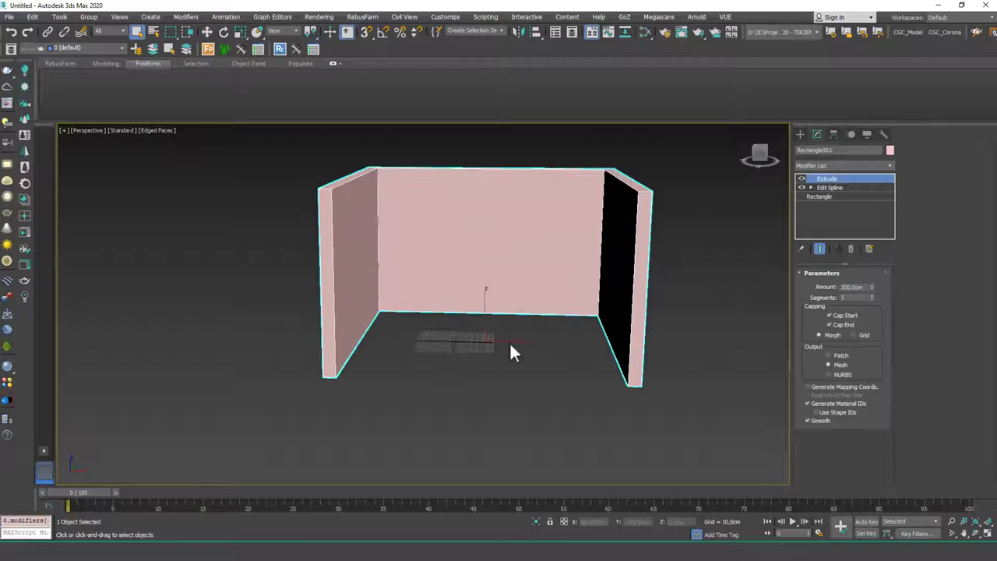
pyautogui.keyDown('alt'); pyautogui.moveTo(514, 352); pyautogui.dragTo(448, 372, button='middle'); pyautogui.keyUp('alt')
pyautogui.keyDown('alt'); pyautogui.moveTo(578, 345); pyautogui.dragTo(743, 191, button='middle'); pyautogui.keyUp('alt')
# - Draw an open line snapped to the vertices along the inner base of the three walls, from one front end to the other
pyautogui.click(800, 135)
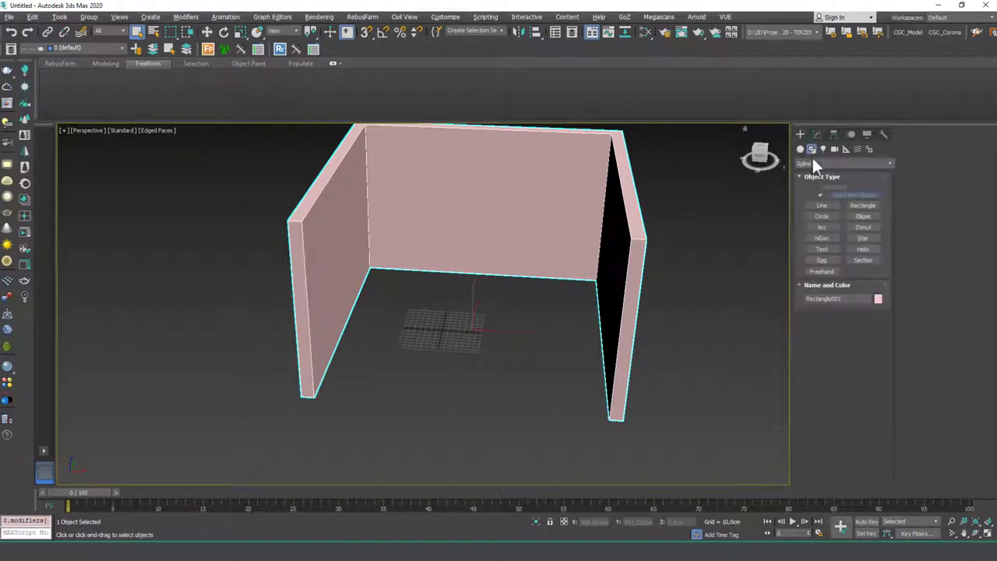
pyautogui.click(811, 150)
pyautogui.click(824, 204)
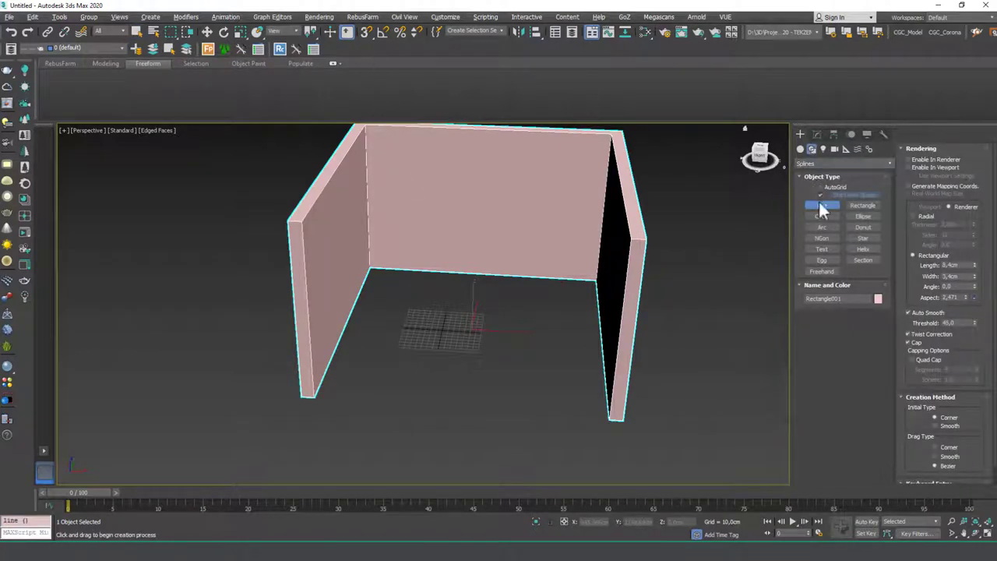
pyautogui.click(366, 33)
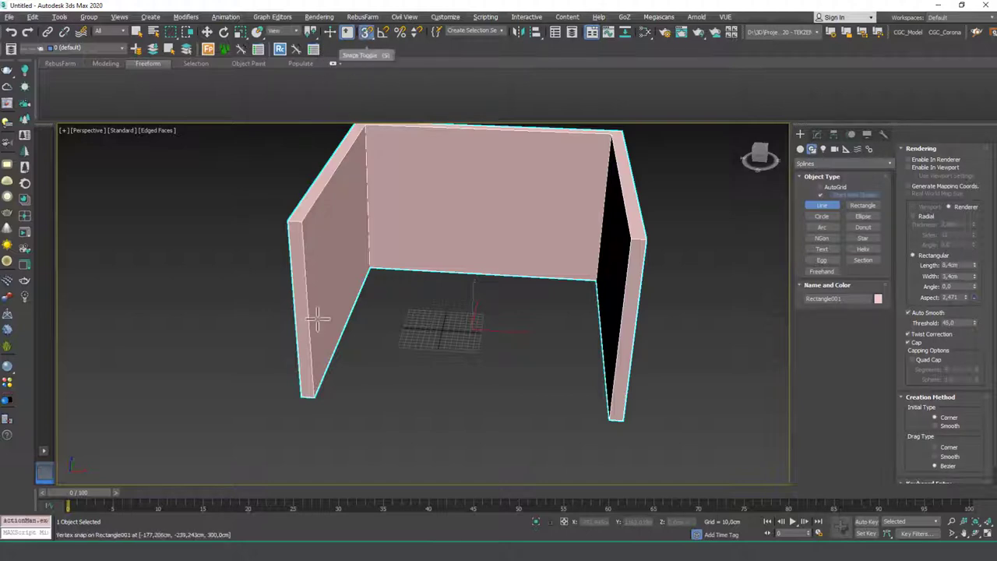
pyautogui.click(319, 399)
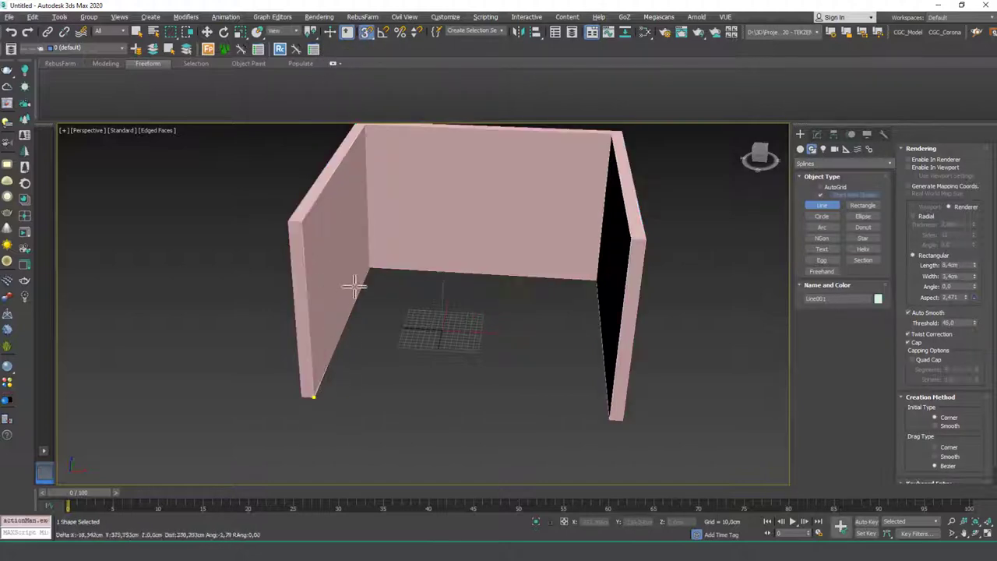
pyautogui.click(369, 269)
pyautogui.click(596, 280)
pyautogui.click(608, 418)
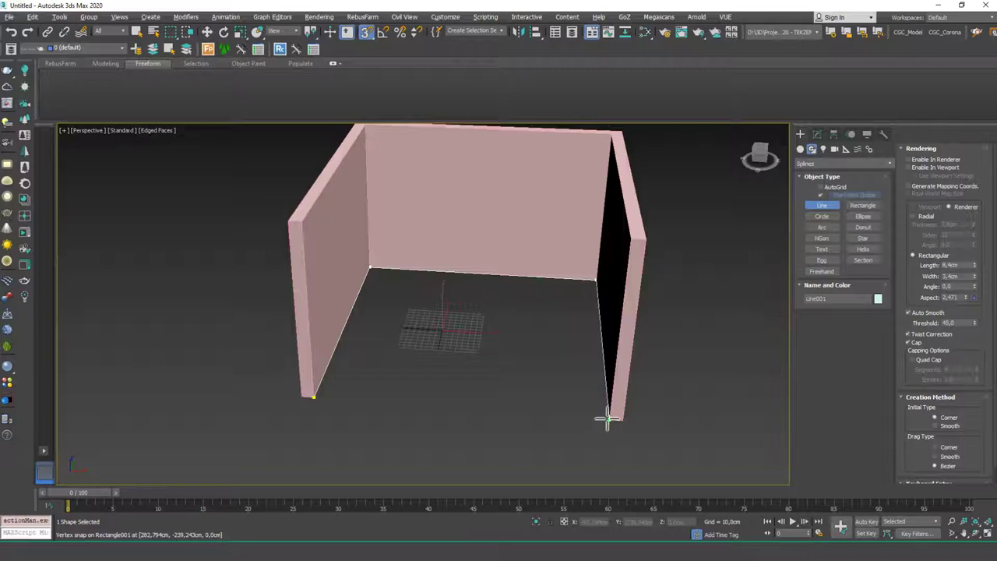
pyautogui.rightClick(606, 416)
pyautogui.rightClick(547, 338)
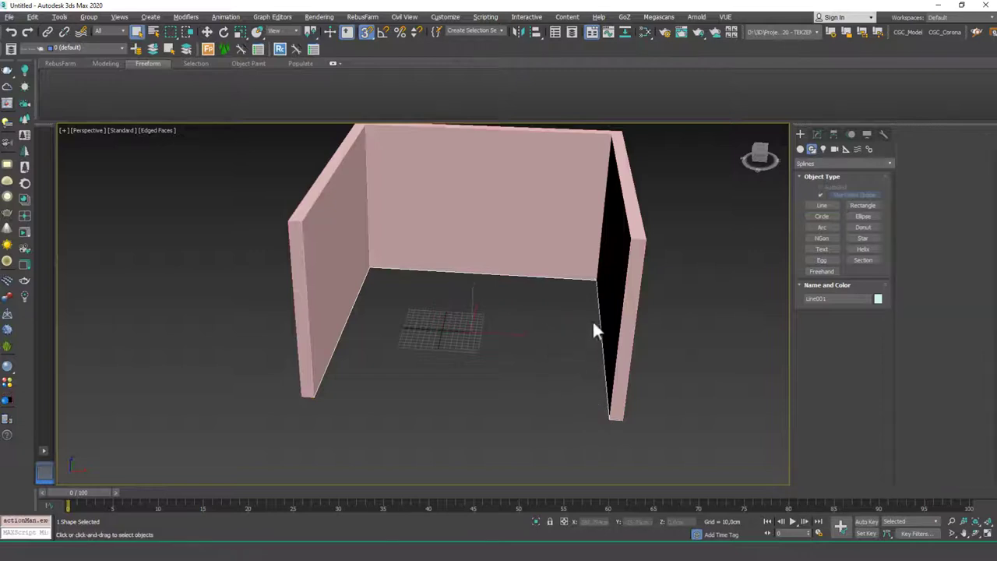
# - Enable the new line in the renderer and in the viewport so it forms a rectangular baseboard
pyautogui.click(816, 134)
pyautogui.click(839, 289)
pyautogui.click(839, 291)
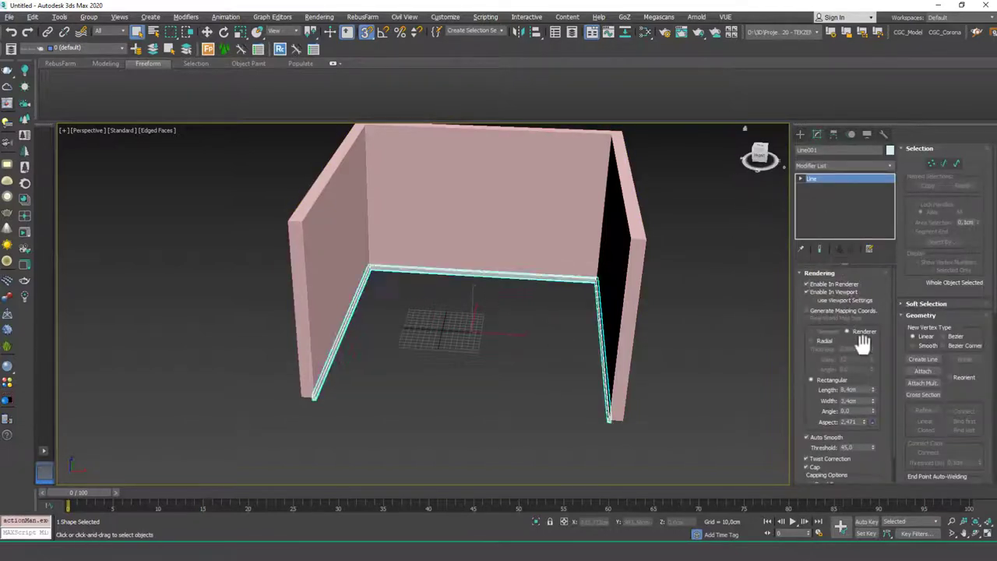
# - Raise the baseboard line about 4.3 cm along Z so it sits at the base of the walls
pyautogui.keyDown('alt'); pyautogui.moveTo(620, 381); pyautogui.dragTo(511, 356, button='middle'); pyautogui.keyUp('alt')
pyautogui.scroll(2, 593, 345)
pyautogui.press('w')
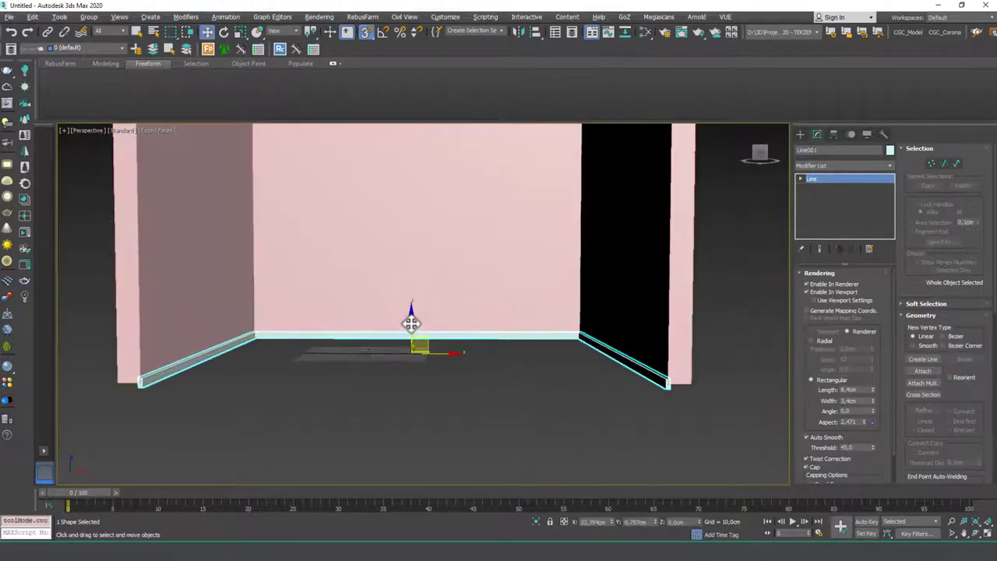
pyautogui.moveTo(412, 326); pyautogui.dragTo(413, 313)
pyautogui.rightClick(412, 319)
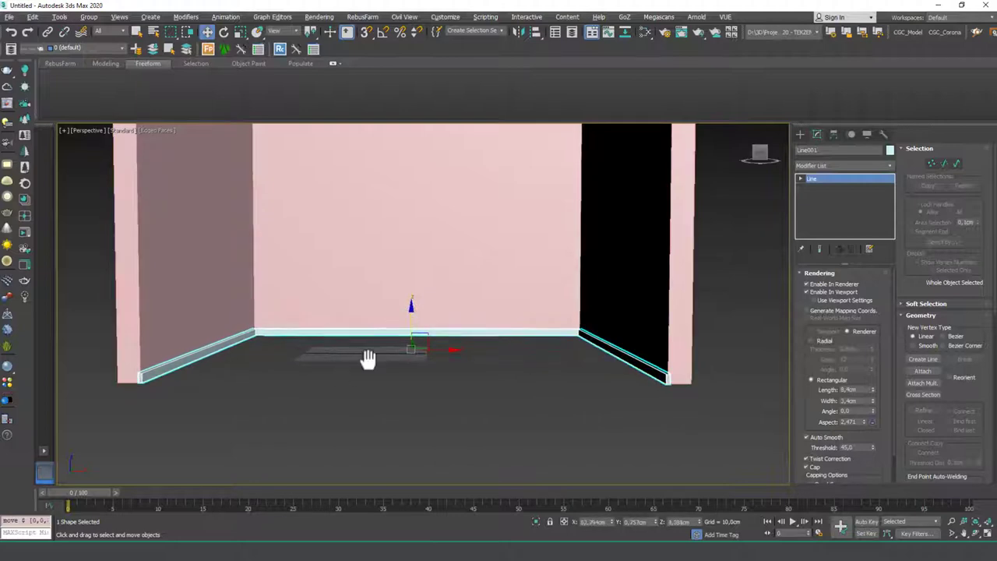
# - Check the baseboard's lower edge against the wall base in the Front view and set its Z position to 4 cm
pyautogui.press('f')
pyautogui.scroll(2, 312, 373)
pyautogui.scroll(3, 216, 367)
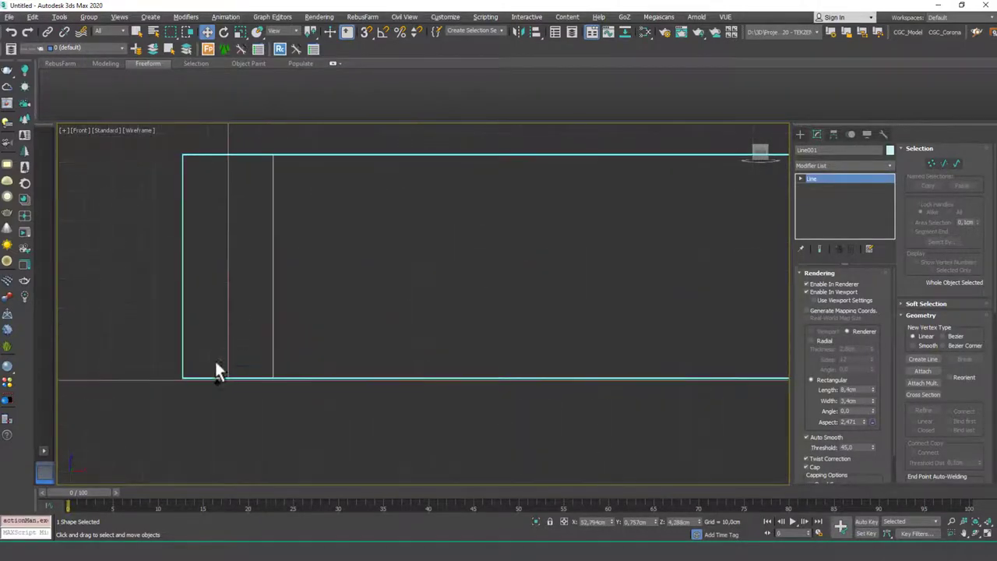
pyautogui.moveTo(216, 367); pyautogui.dragTo(283, 347, button='middle')
pyautogui.scroll(2, 283, 347)
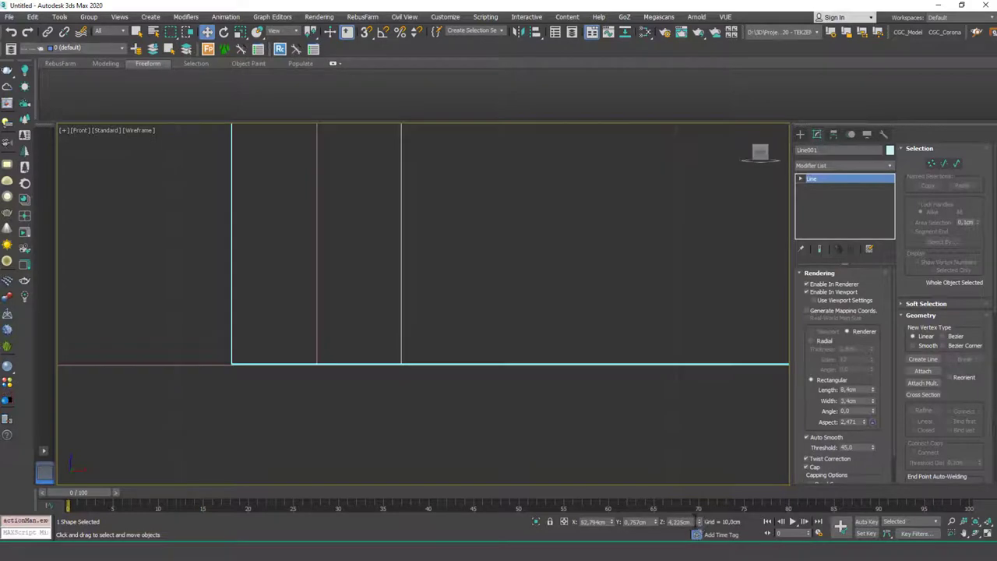
pyautogui.doubleClick(678, 522)
pyautogui.write('4')
pyautogui.press('Return')
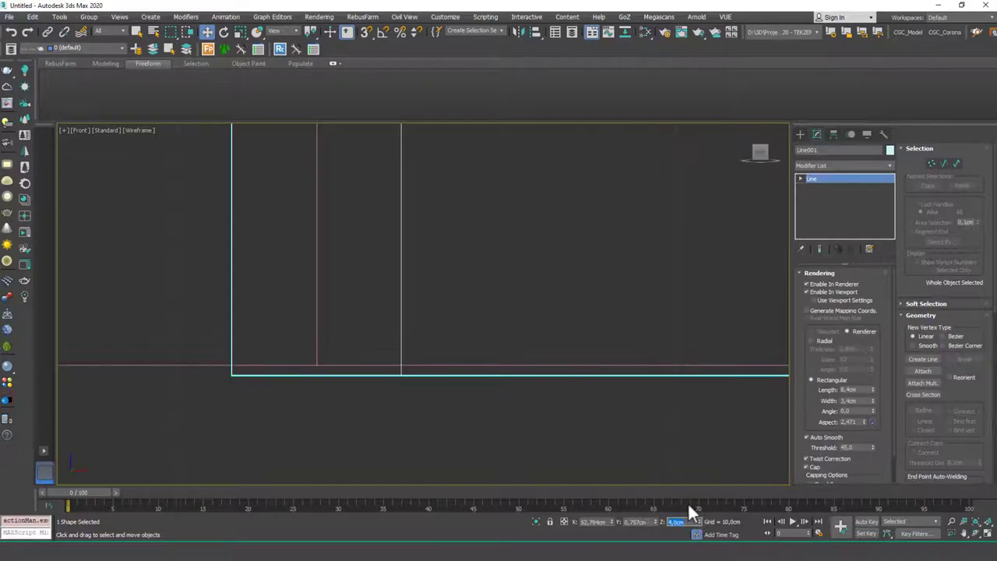
# - Set the baseboard's rectangular rendering Length to 8 cm
pyautogui.doubleClick(849, 390)
pyautogui.write('0')
pyautogui.press('Return')
pyautogui.moveTo(468, 313); pyautogui.dragTo(381, 297, button='middle')
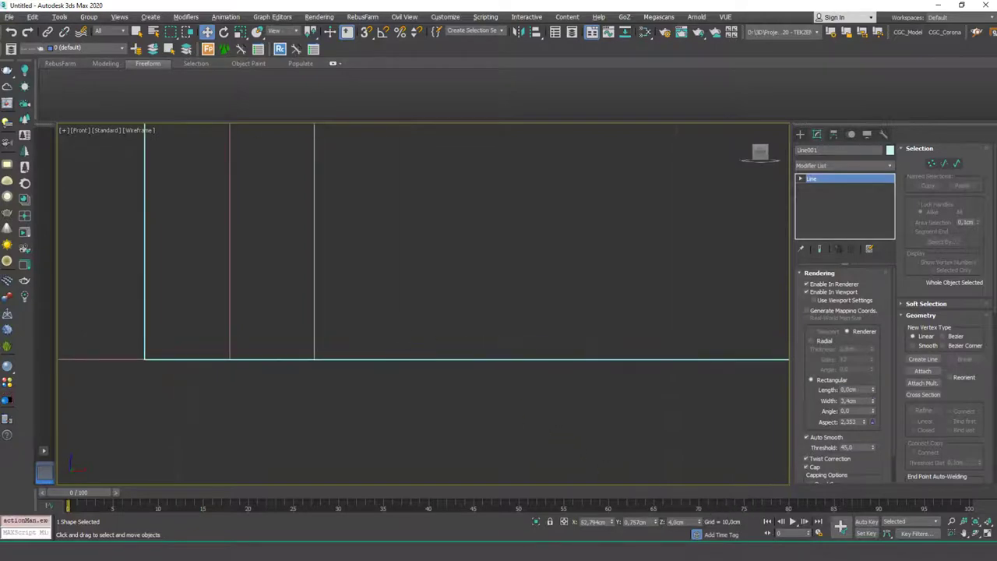
# - Deselect the baseboard and examine it against the walls in a framed Perspective view with edged faces
pyautogui.scroll(-8, 494, 315)
pyautogui.press('F3')
pyautogui.moveTo(578, 322)
pyautogui.mouseDown(button='middle')
pyautogui.moveTo(524, 347)
pyautogui.moveTo(666, 342)
pyautogui.mouseUp(button='middle')
pyautogui.scroll(-6, 666, 315)
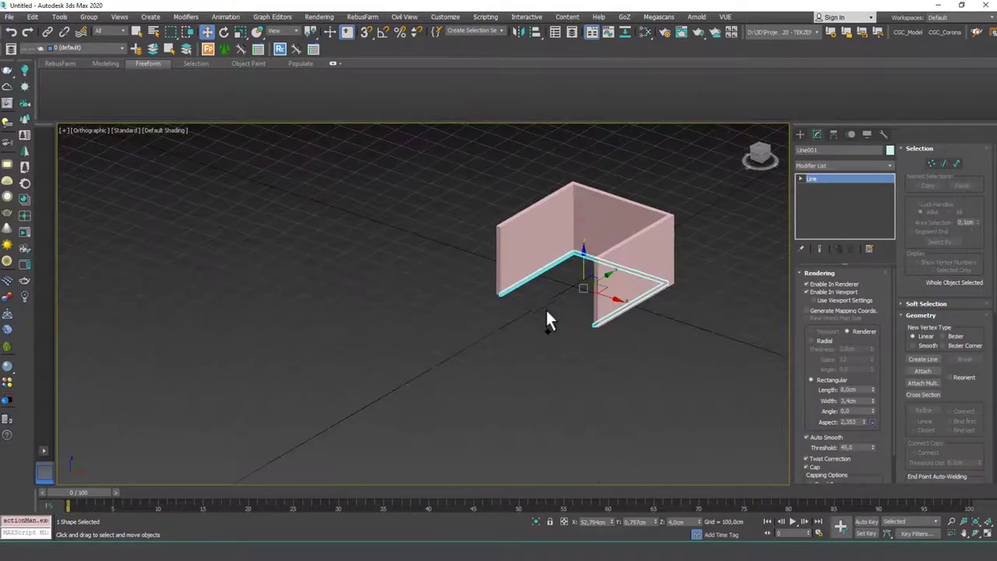
pyautogui.moveTo(546, 311)
pyautogui.keyDown('alt'); pyautogui.mouseDown(button='middle')
pyautogui.moveTo(599, 306)
pyautogui.moveTo(585, 344)
pyautogui.moveTo(619, 316)
pyautogui.moveTo(570, 334)
pyautogui.moveTo(563, 372)
pyautogui.moveTo(579, 367)
pyautogui.mouseUp(button='middle'); pyautogui.keyUp('alt')
pyautogui.press('F3')
pyautogui.click(591, 341)
pyautogui.press('F3')
pyautogui.press('F4')
pyautogui.scroll(4, 597, 309)
pyautogui.scroll(1, 599, 309)
pyautogui.press('F4')
pyautogui.press('p')
pyautogui.press('z')
pyautogui.scroll(-2, 570, 334)
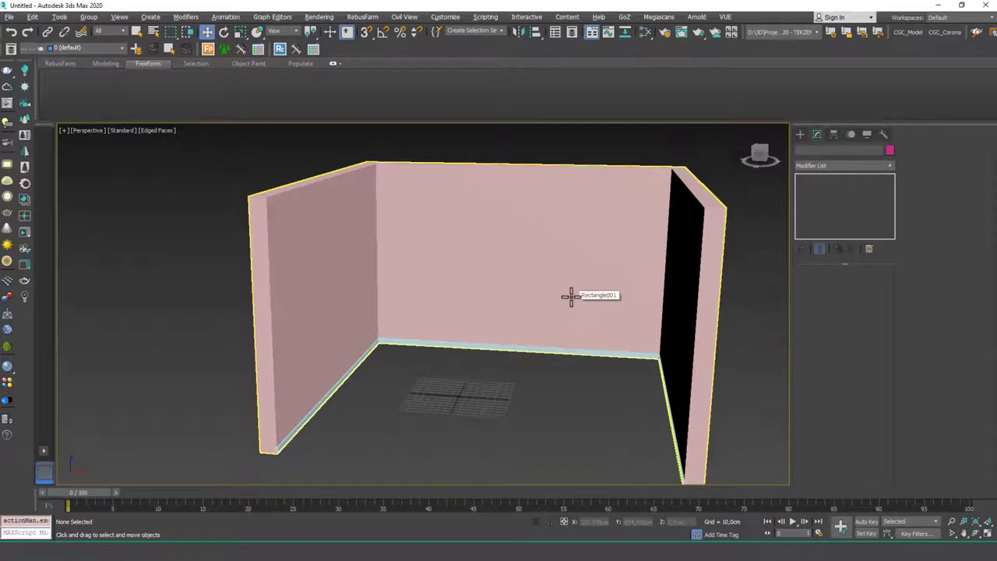
# - Select the baseboard line, inspect its front end, and apply a Sweep modifier to it
pyautogui.click(329, 387)
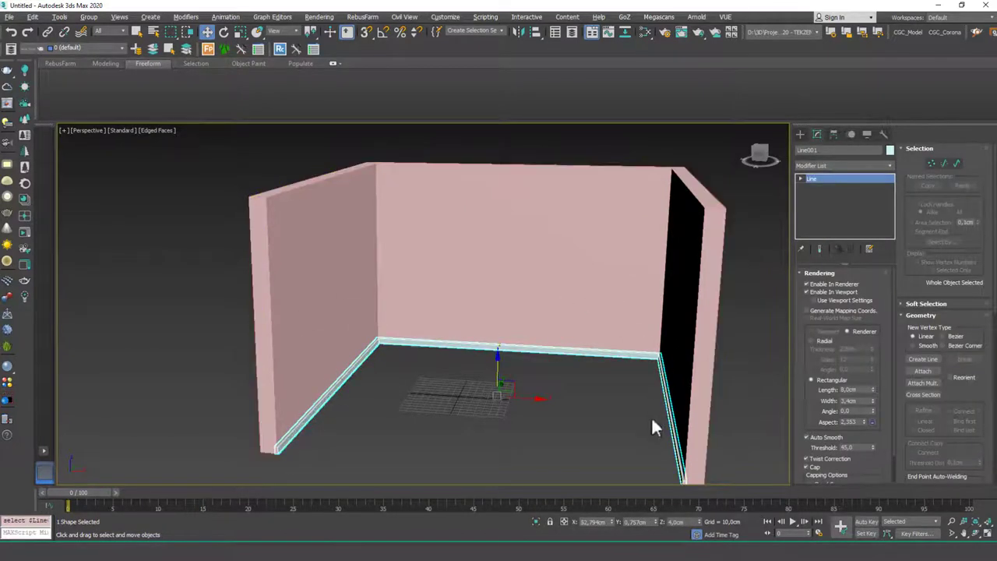
pyautogui.scroll(3, 410, 402)
pyautogui.scroll(4, 334, 362)
pyautogui.scroll(4, 335, 355)
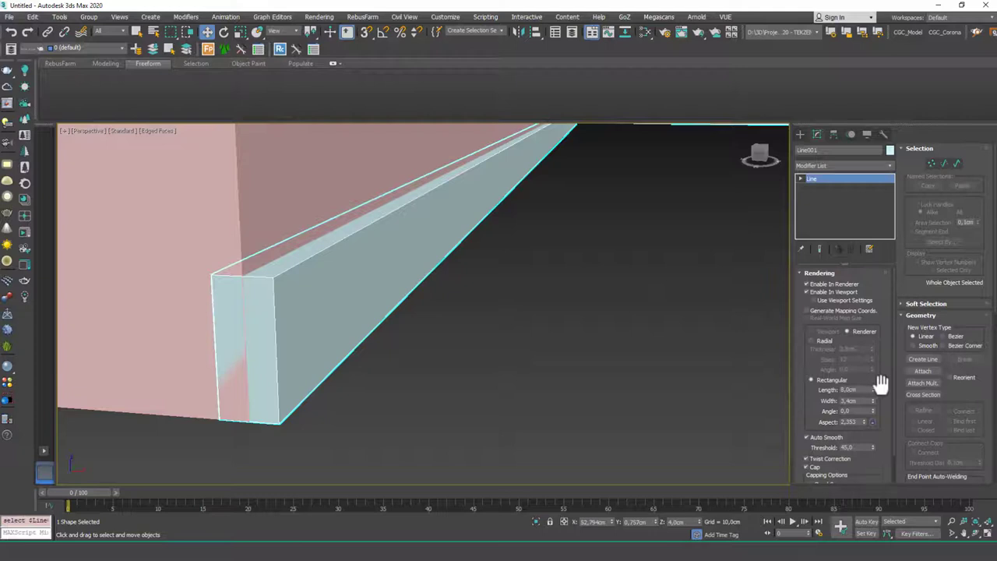
pyautogui.moveTo(881, 385)
pyautogui.mouseDown()
pyautogui.moveTo(881, 361)
pyautogui.moveTo(881, 384)
pyautogui.mouseUp()
pyautogui.click(848, 166)
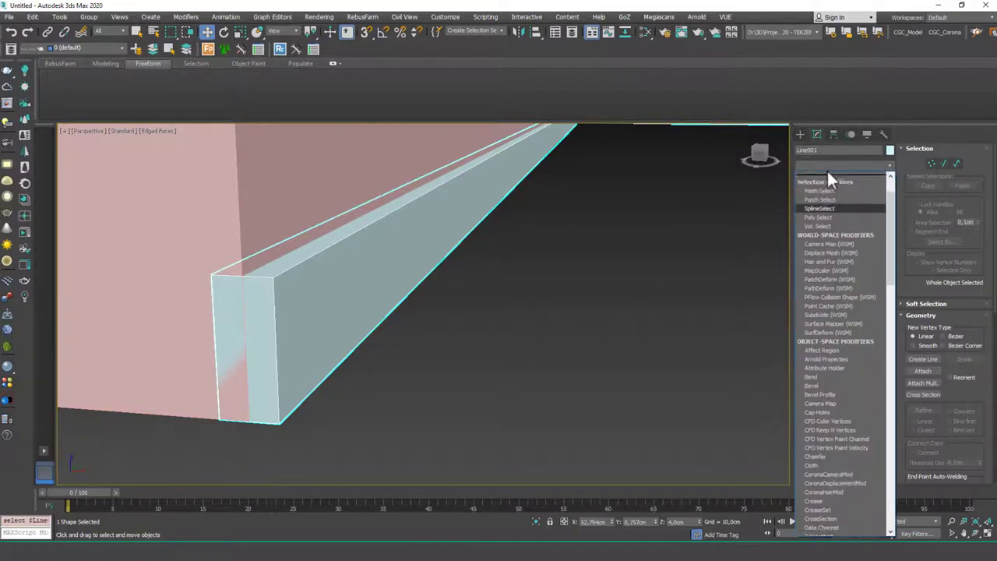
pyautogui.write('sw')
pyautogui.press('Return')
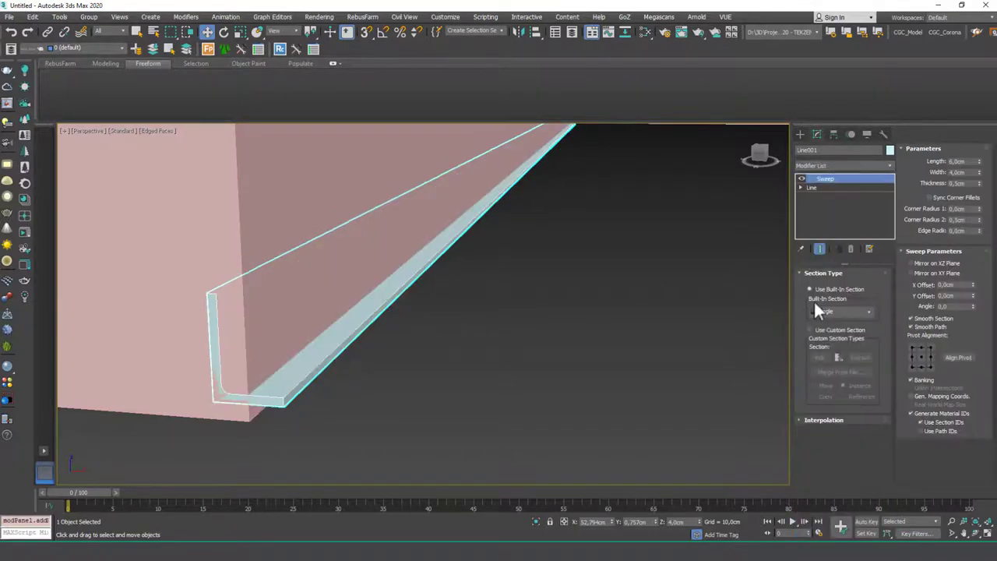
# - Try several corner and edge pivot alignments for the swept Angle section against the wall
pyautogui.click(919, 359)
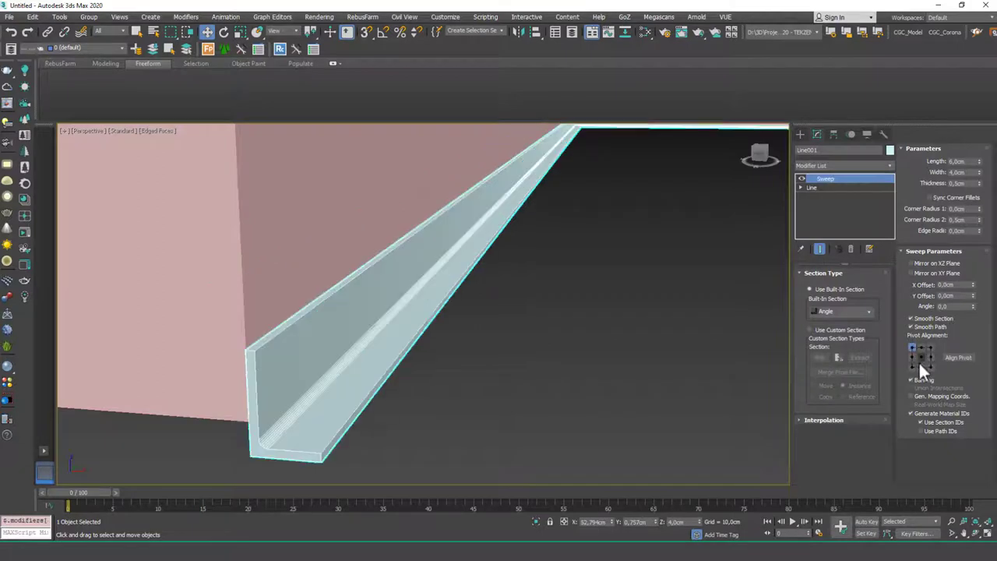
pyautogui.click(911, 366)
pyautogui.click(929, 349)
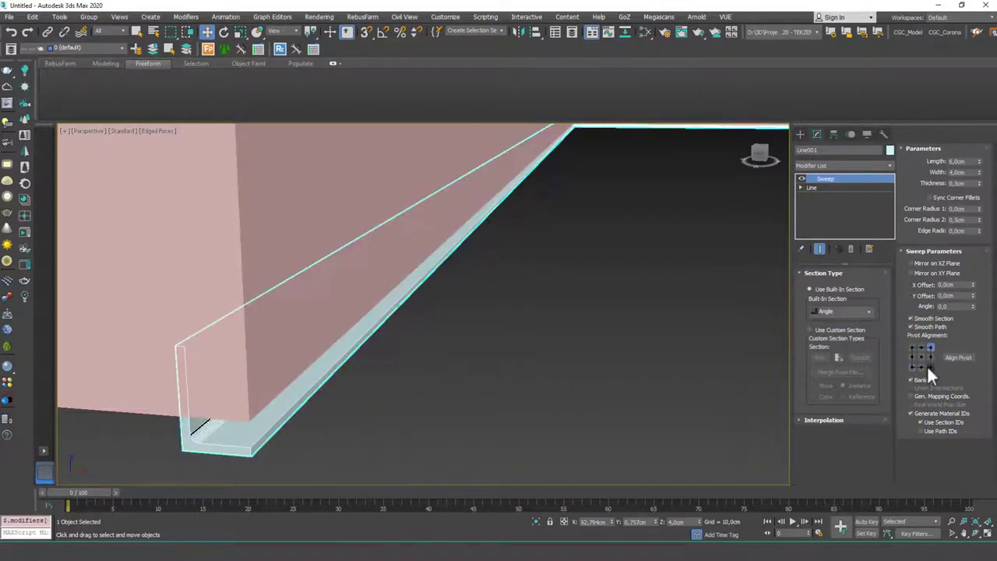
pyautogui.click(927, 365)
pyautogui.click(911, 349)
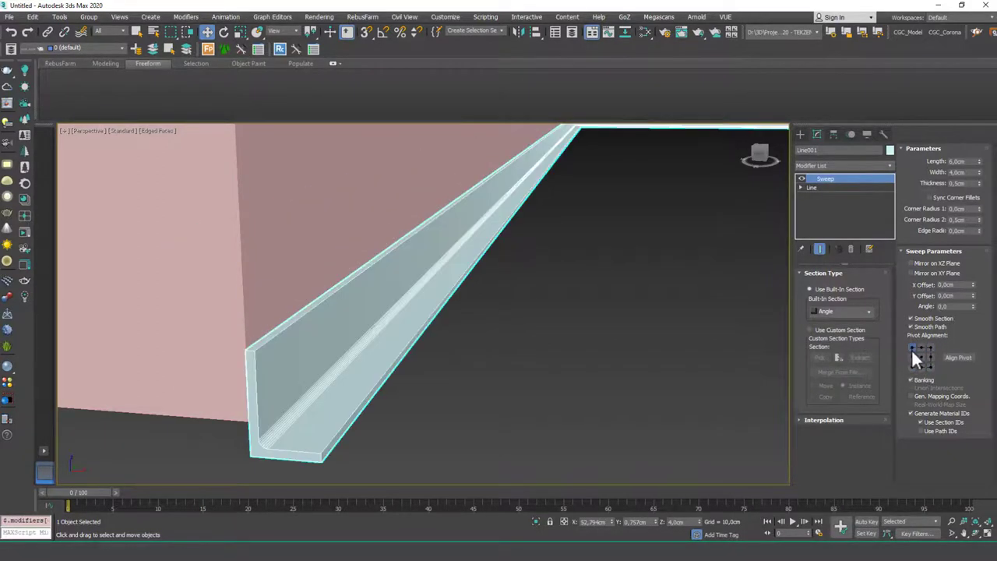
pyautogui.click(921, 348)
pyautogui.click(912, 348)
pyautogui.click(912, 356)
pyautogui.click(911, 364)
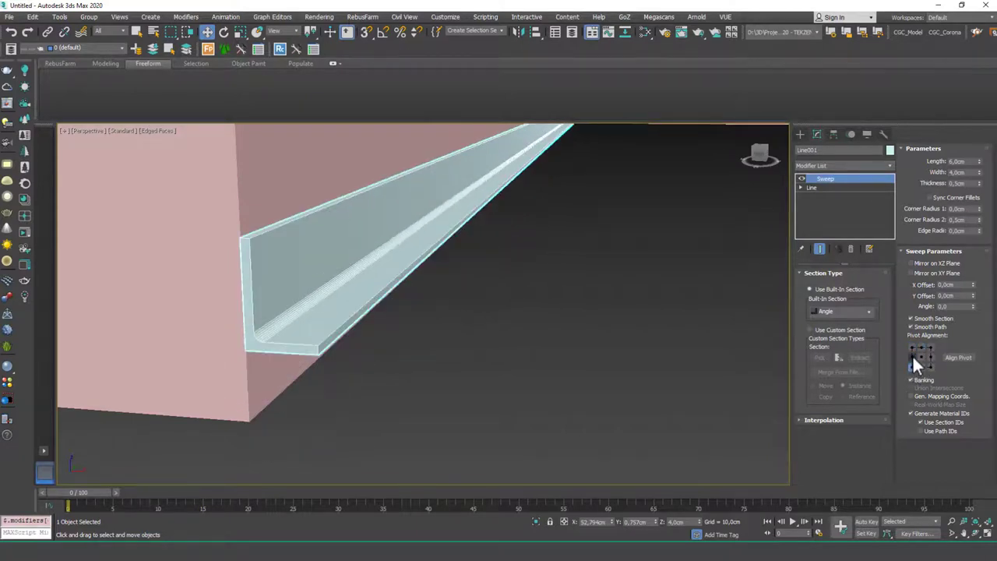
pyautogui.click(910, 356)
# - Reset the baseboard's Z position to 0 and align the sweep pivot to the section's lower-left corner
pyautogui.rightClick(699, 523)
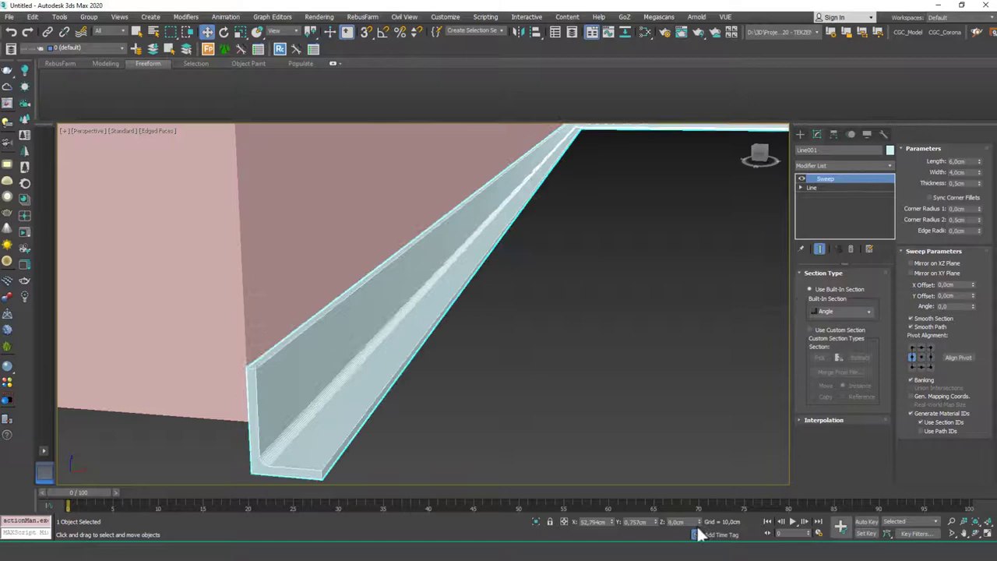
pyautogui.click(912, 367)
pyautogui.scroll(-8, 479, 373)
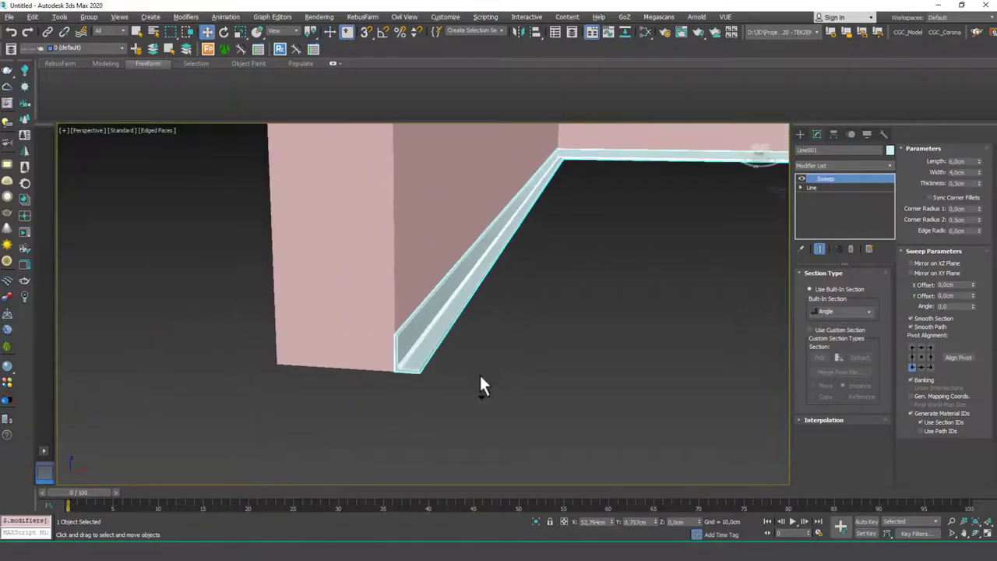
# - Try the Bar and Channel built-in sections on the baseboard sweep
pyautogui.click(853, 310)
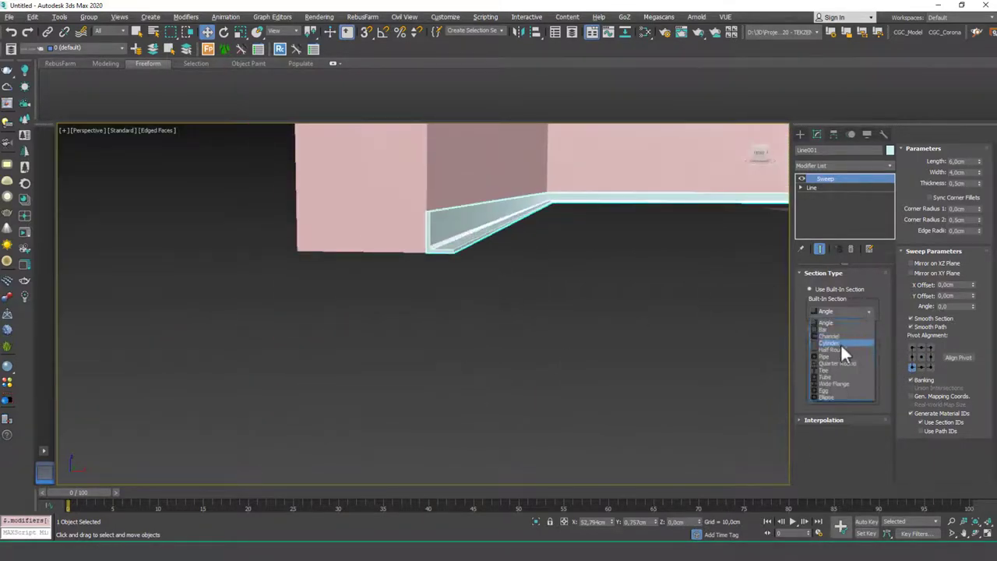
pyautogui.click(834, 327)
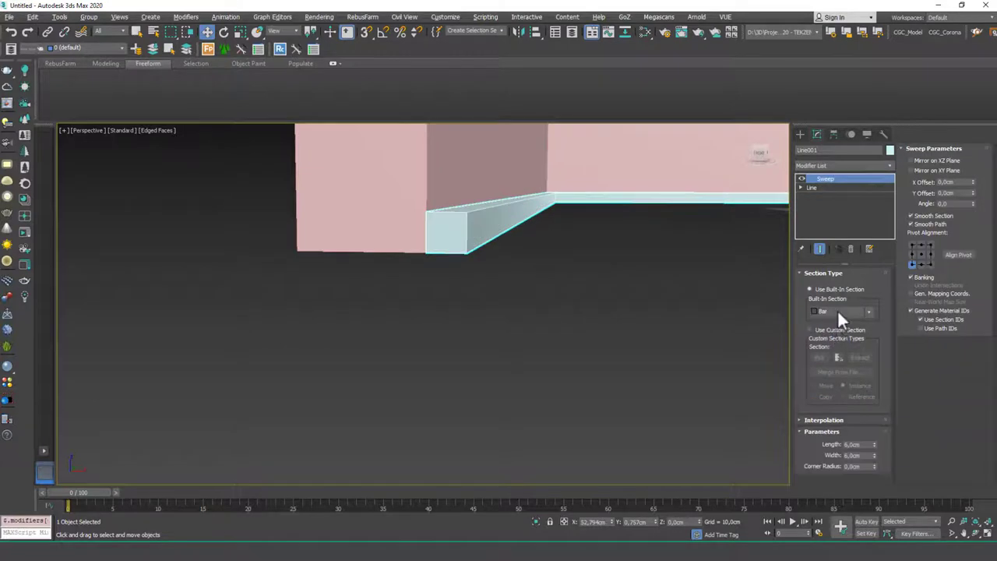
pyautogui.click(837, 311)
pyautogui.click(835, 334)
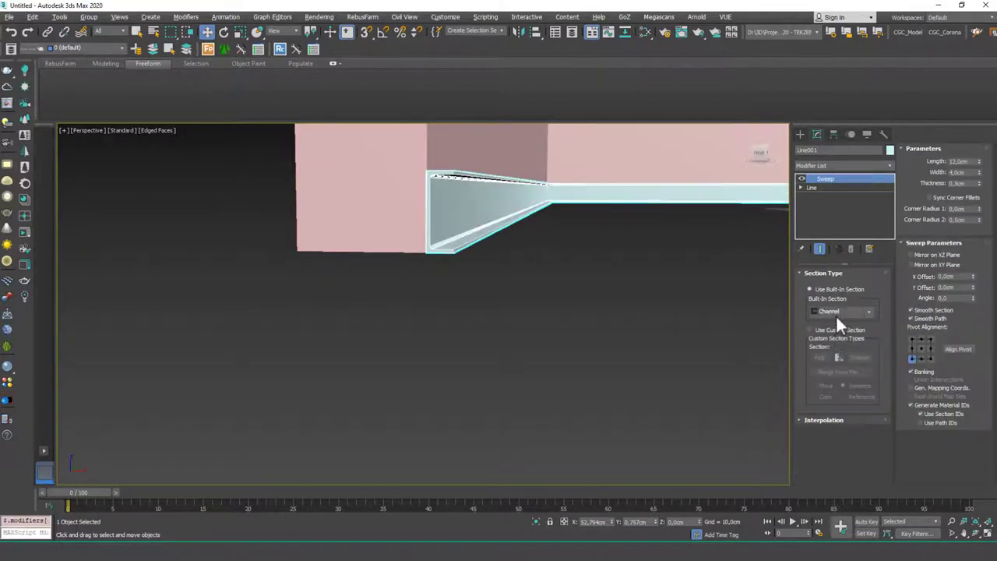
# - Set the sweep's built-in section to Quarter Round
pyautogui.click(836, 311)
pyautogui.click(836, 357)
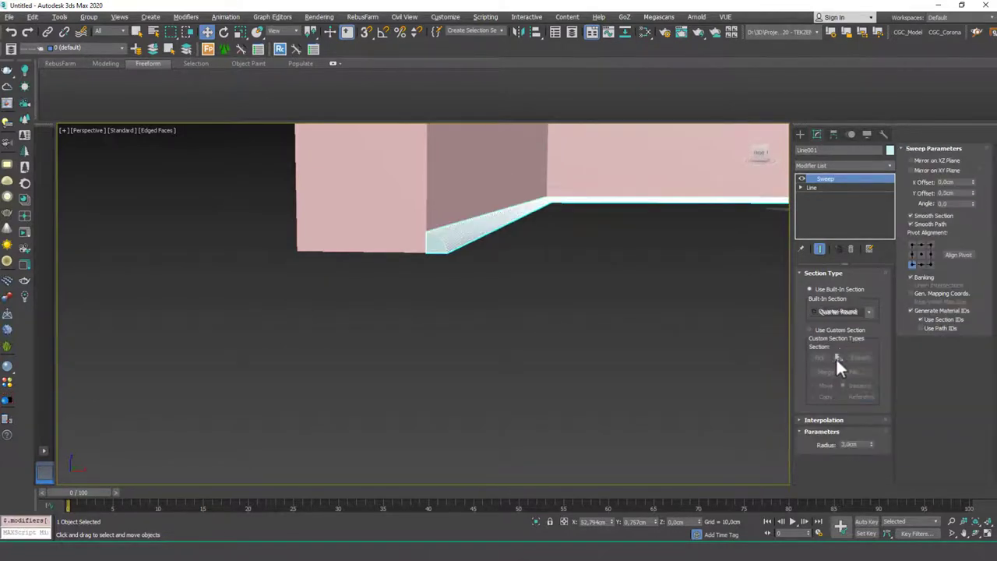
pyautogui.scroll(3, 614, 374)
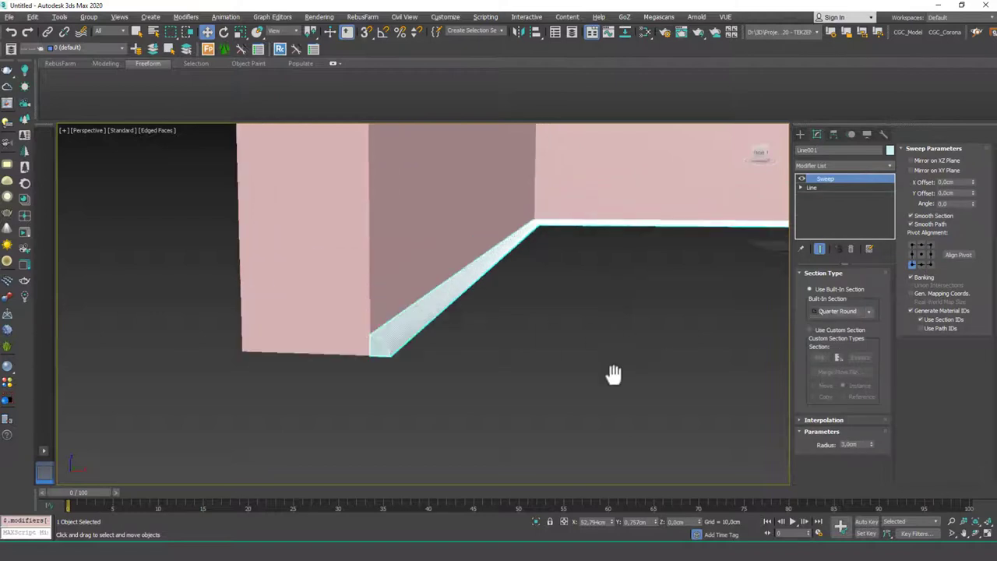
# - Switch the sweep to a custom section to show its options, and return it to the built-in section
pyautogui.moveTo(614, 375); pyautogui.dragTo(607, 370, button='middle')
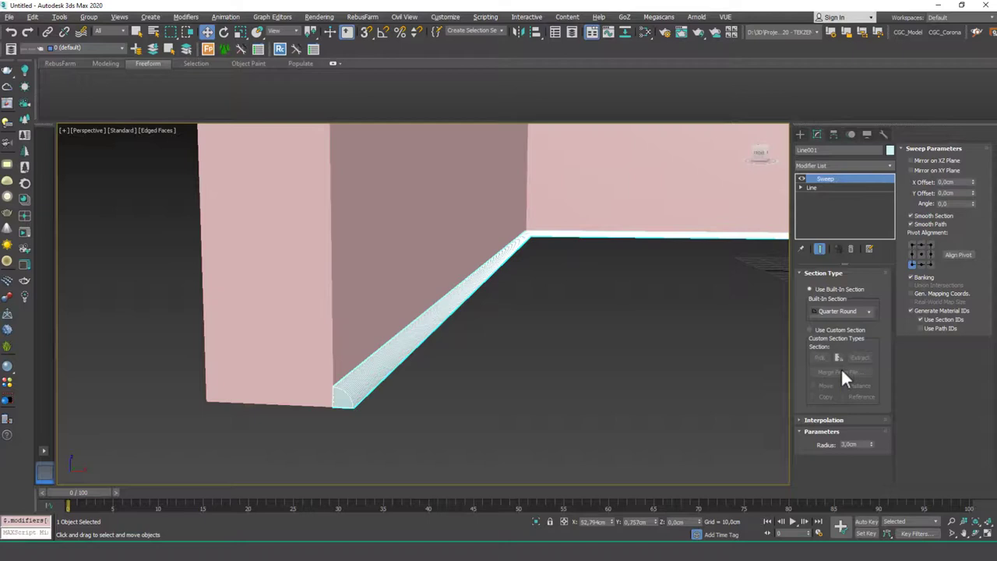
pyautogui.click(833, 330)
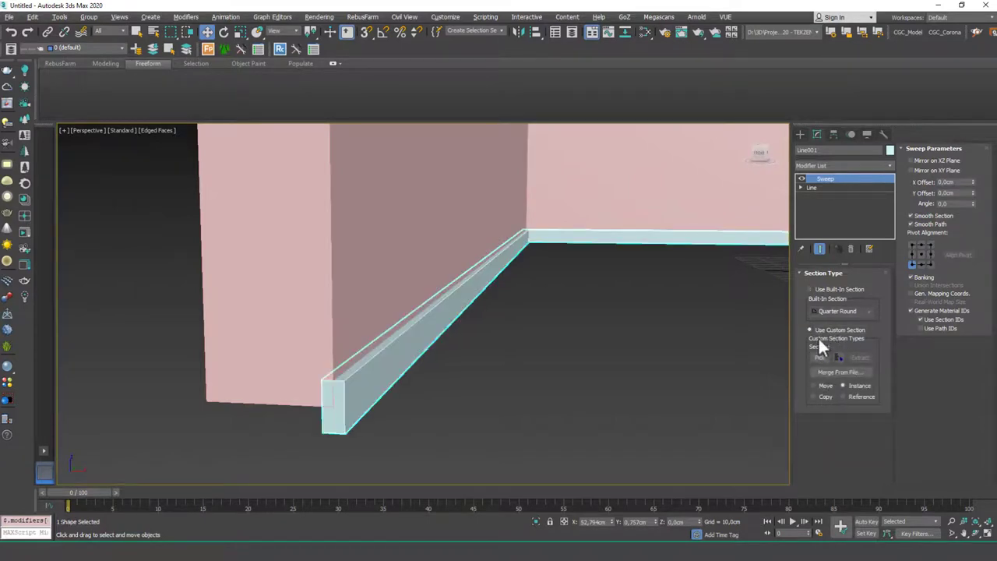
pyautogui.click(828, 290)
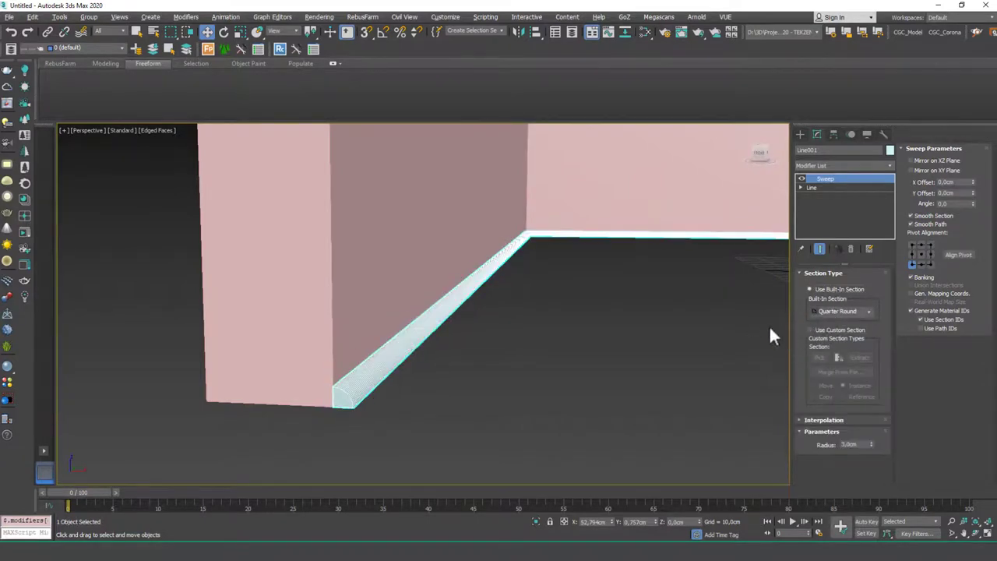